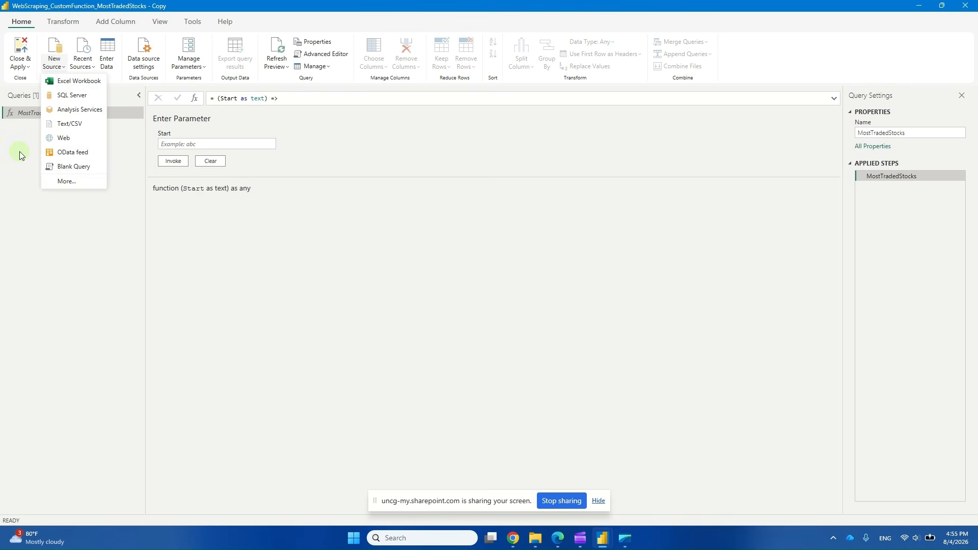
# Create a new blank query alongside the MostTradedStocks function, keeping the default Source expression
pyautogui.click(20, 151)
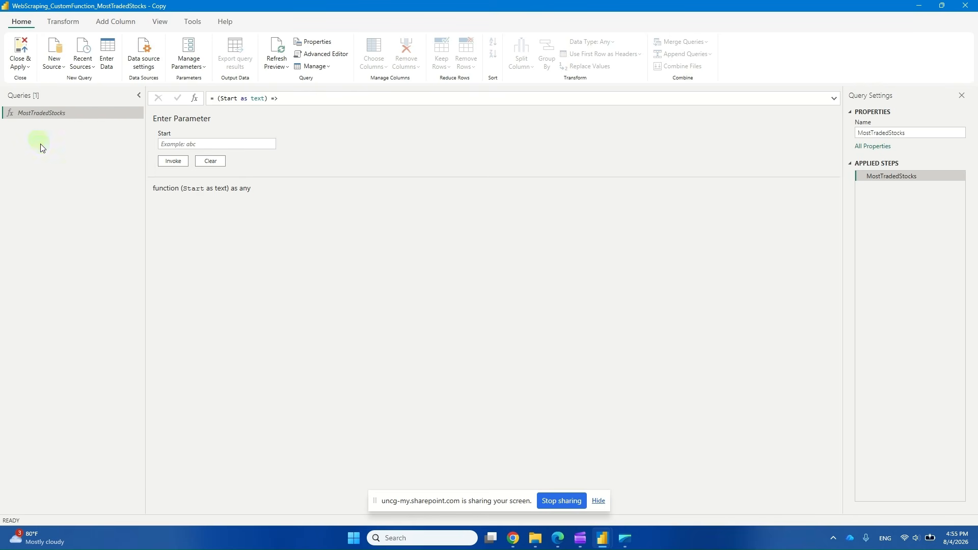
pyautogui.rightClick(59, 171)
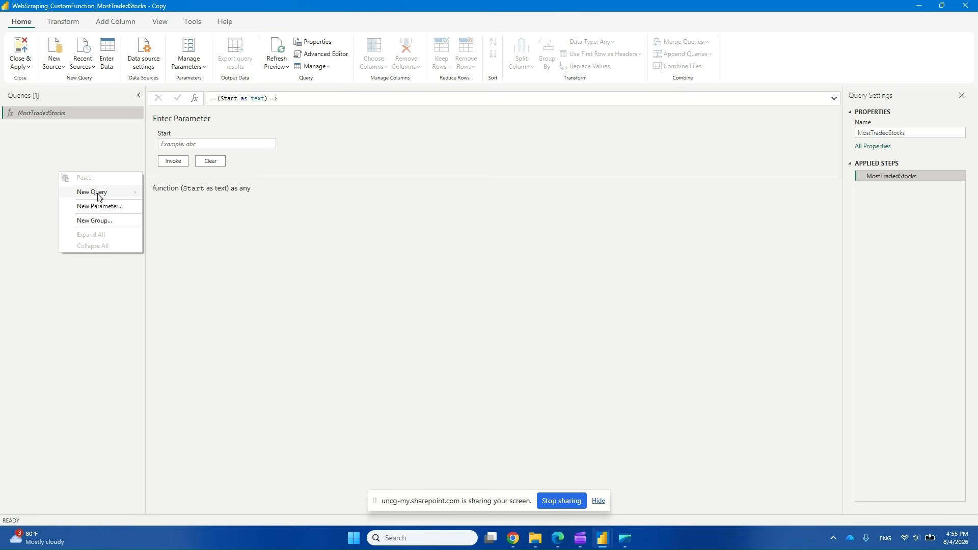
pyautogui.moveTo(97, 193)
pyautogui.click(197, 261)
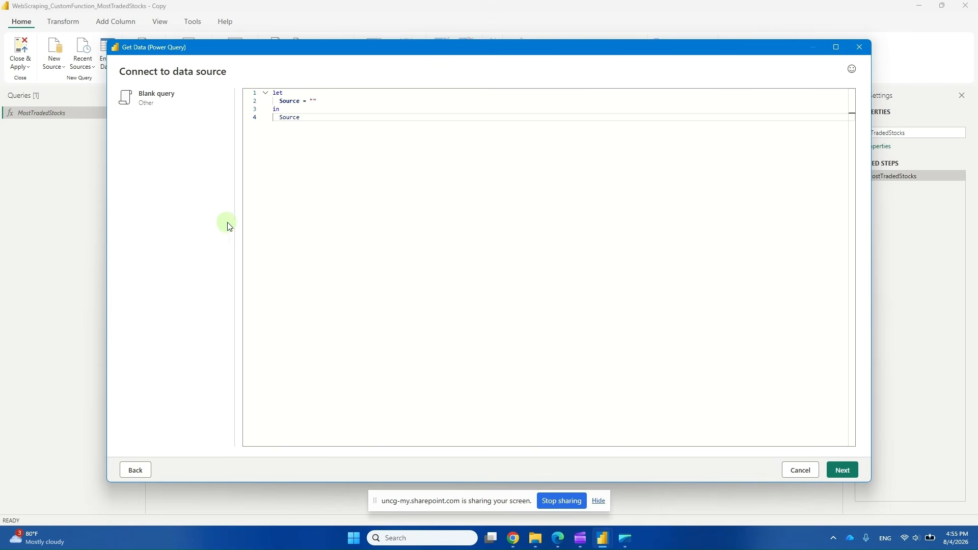
pyautogui.click(307, 100)
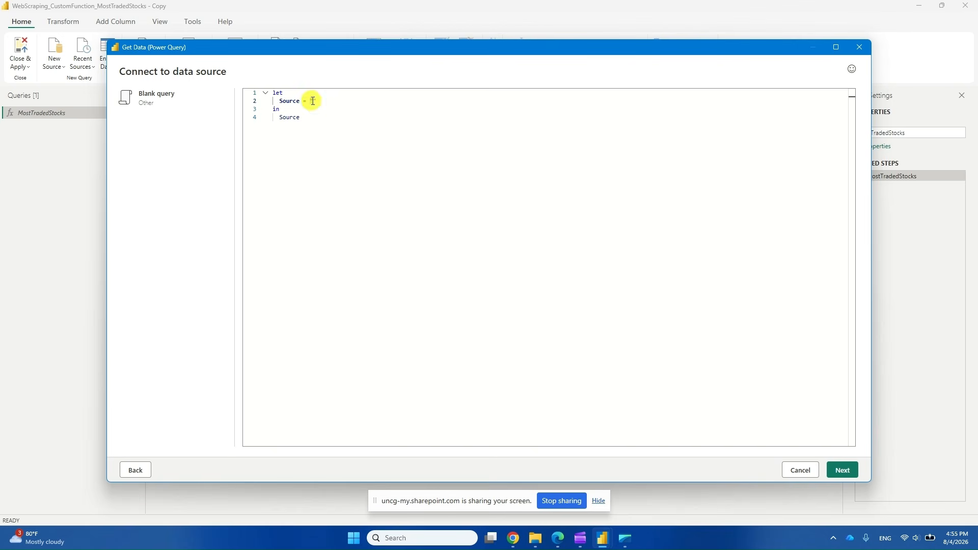
pyautogui.click(314, 100)
pyautogui.click(854, 474)
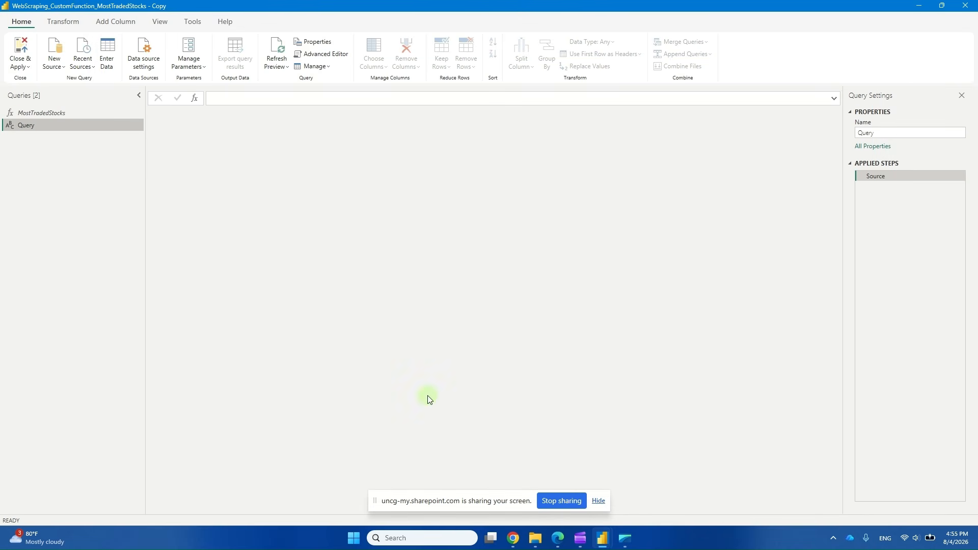
# Start the blank query's formula with an equals sign and the List.Numbers function
pyautogui.click(51, 124)
pyautogui.click(214, 97)
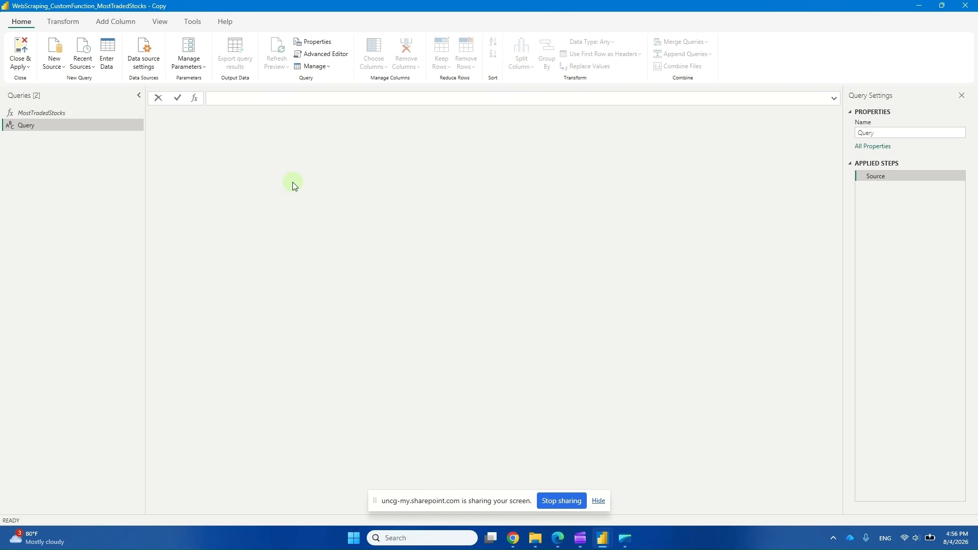
pyautogui.write('=list')
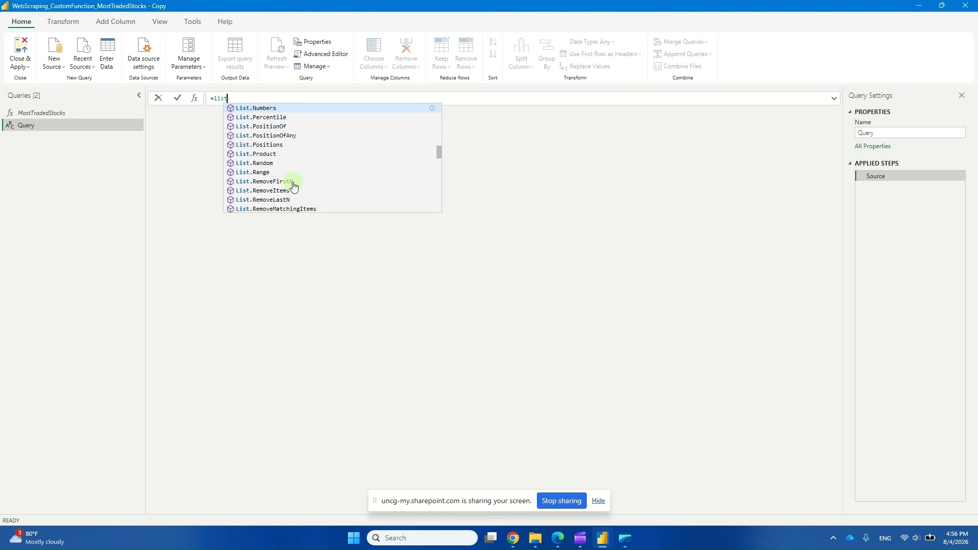
pyautogui.write('.nu')
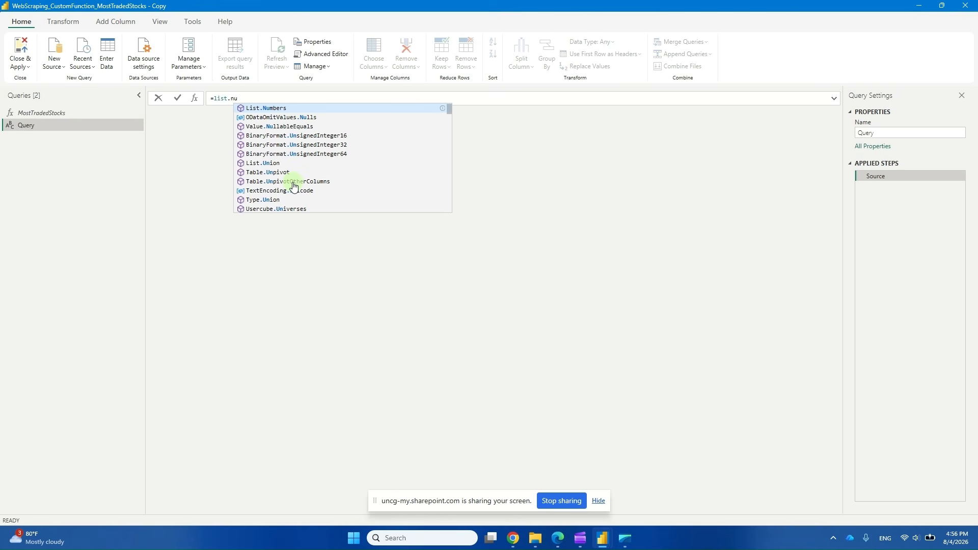
pyautogui.click(242, 109)
# Remove the duplicated "list" text from the formula and give List.Numbers a start argument of 0
pyautogui.click(224, 98)
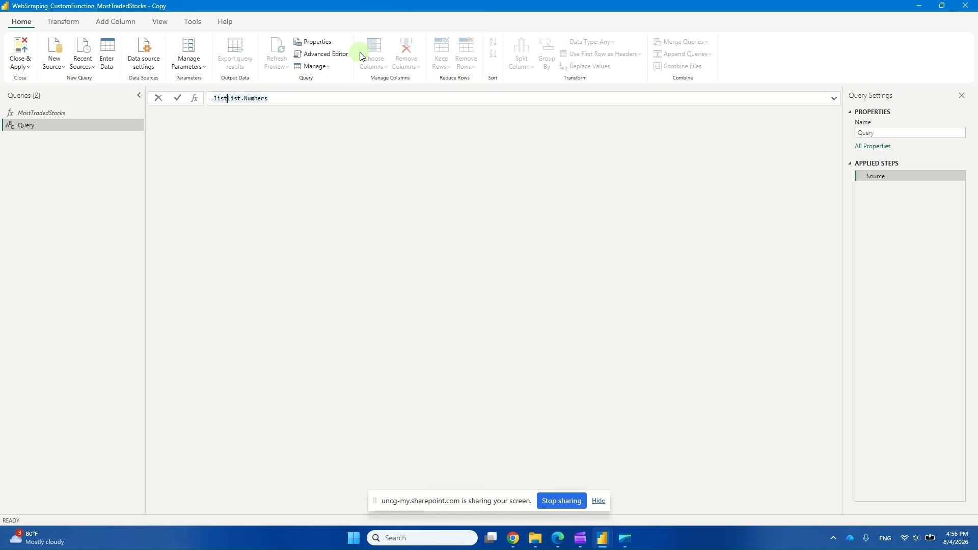
pyautogui.press('BackSpace')
pyautogui.press('BackSpace')
pyautogui.press('BackSpace')
pyautogui.press('BackSpace')
pyautogui.hotkey('shift', 'Right')
pyautogui.hotkey('shift', 'Right')
pyautogui.hotkey('shift', 'Right')
pyautogui.hotkey('shift', 'Right')
pyautogui.hotkey('shift', 'Right')
pyautogui.hotkey('shift', 'Right')
pyautogui.hotkey('shift', 'Right')
pyautogui.hotkey('shift', 'Right')
pyautogui.hotkey('shift', 'Right')
pyautogui.hotkey('shift', 'Right')
pyautogui.hotkey('shift', 'Right')
pyautogui.hotkey('shift', 'Right')
pyautogui.write('(')
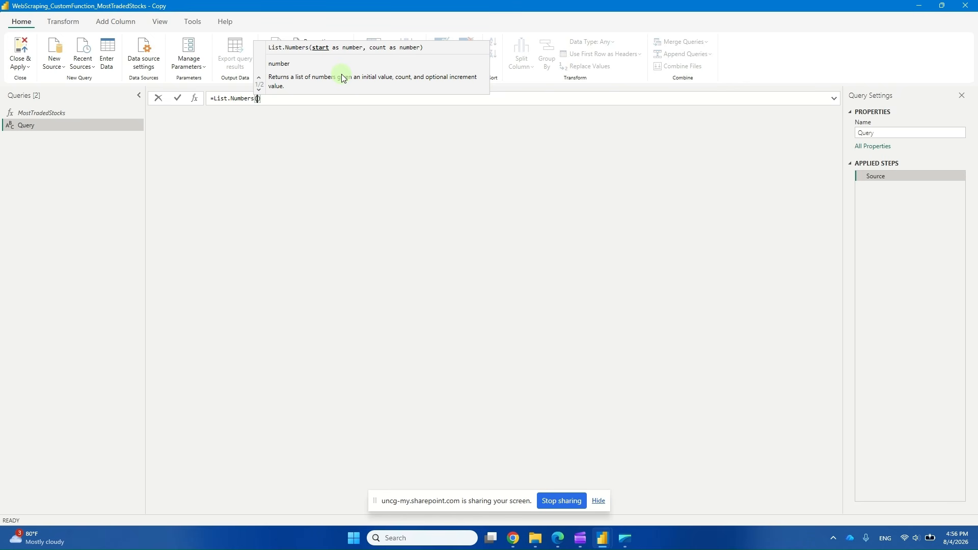
pyautogui.write('0')
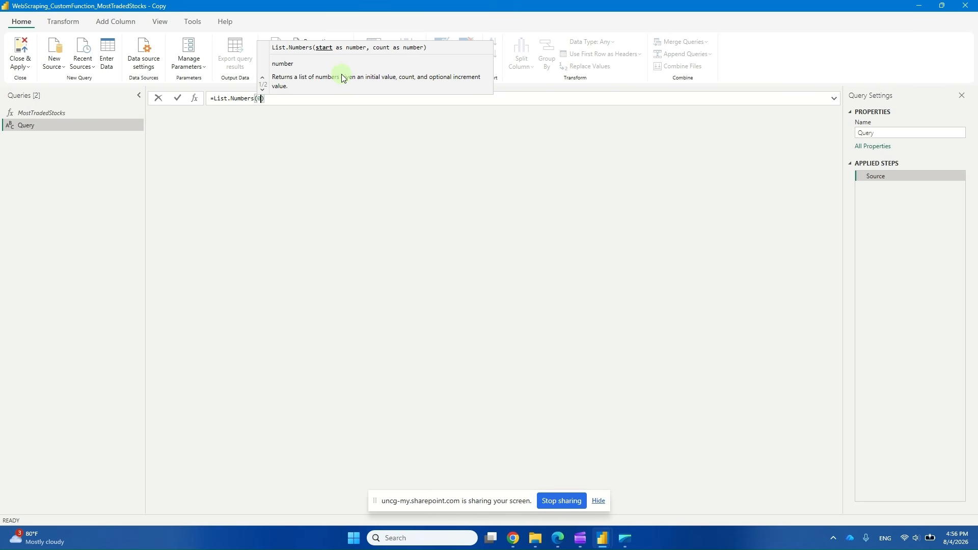
# Switch to the Yahoo Finance most active stocks page in the browser and check how the URL's start value changes over two further result pages
pyautogui.click(557, 539)
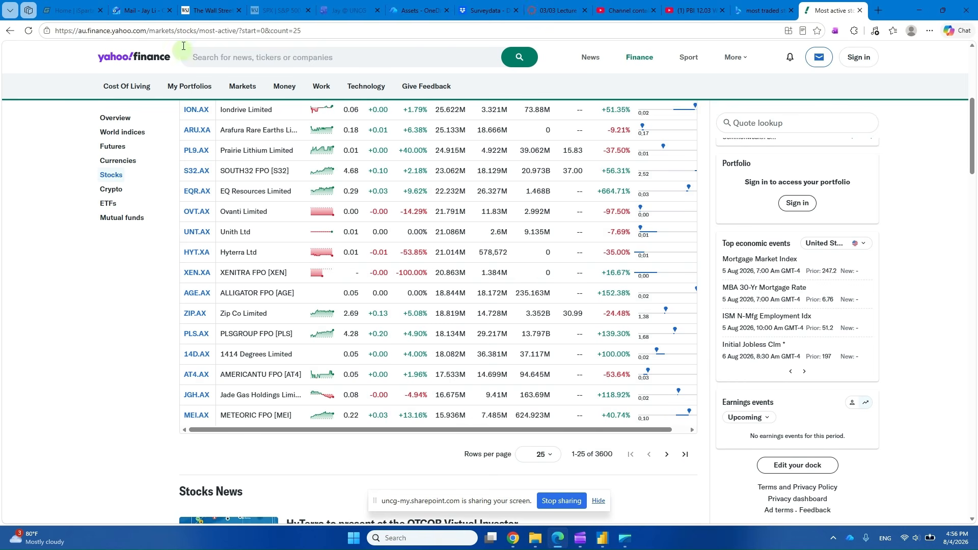
pyautogui.click(264, 33)
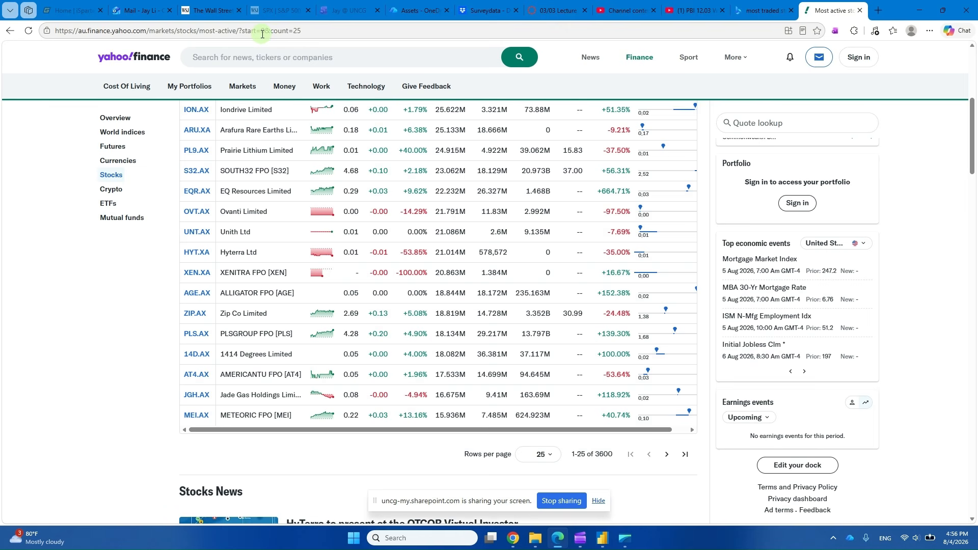
pyautogui.click(667, 456)
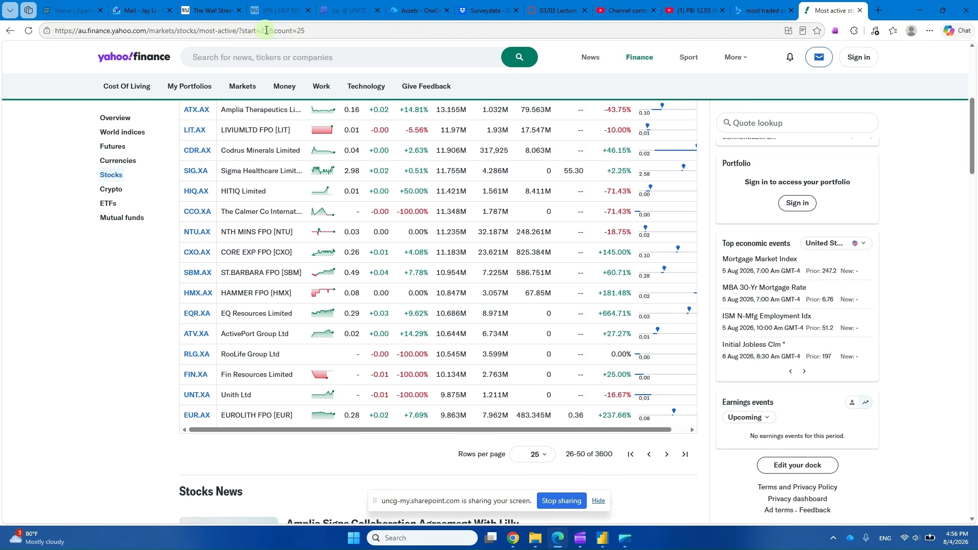
pyautogui.click(667, 454)
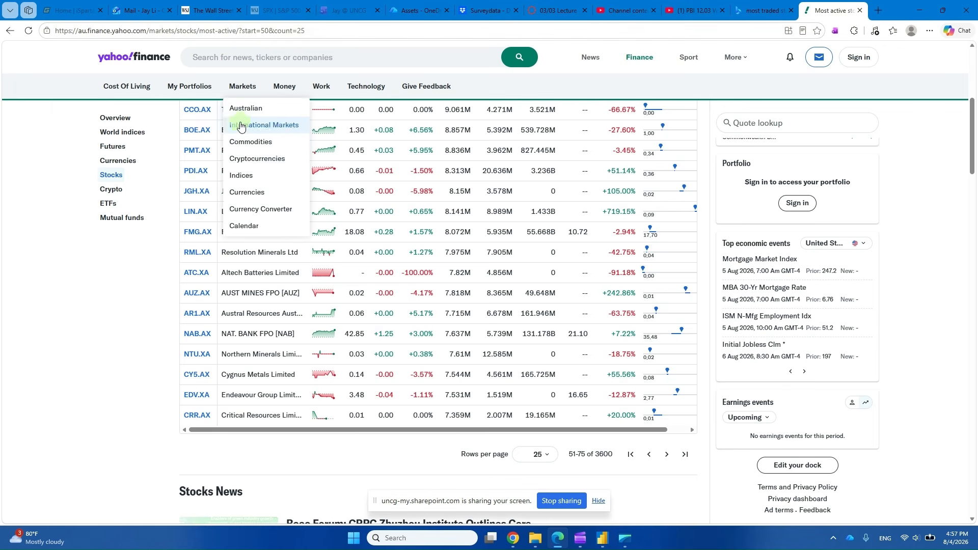
# Switch back to Power Query Editor and complete the query's formula as = List.Numbers(0, 4, 25)
pyautogui.hotkey('alt', 'Tab')
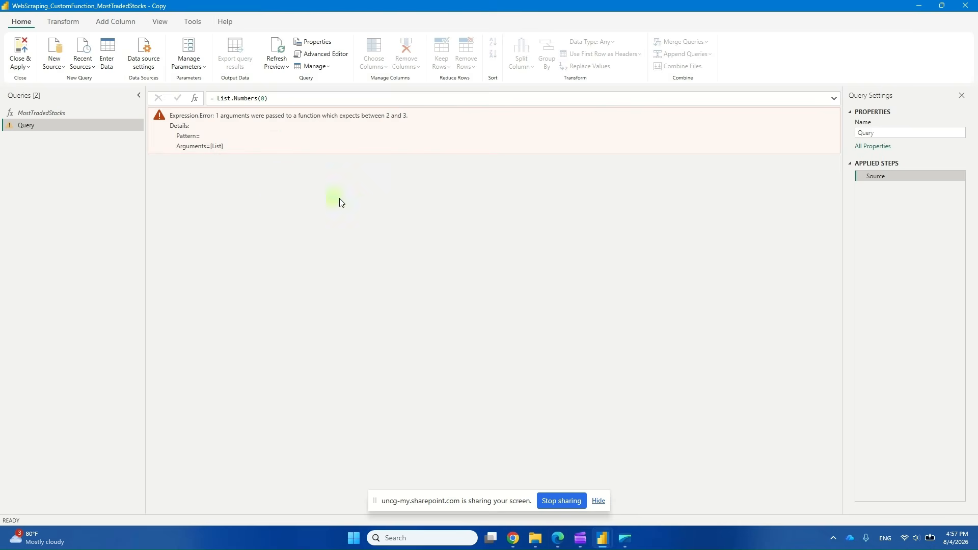
pyautogui.click(263, 98)
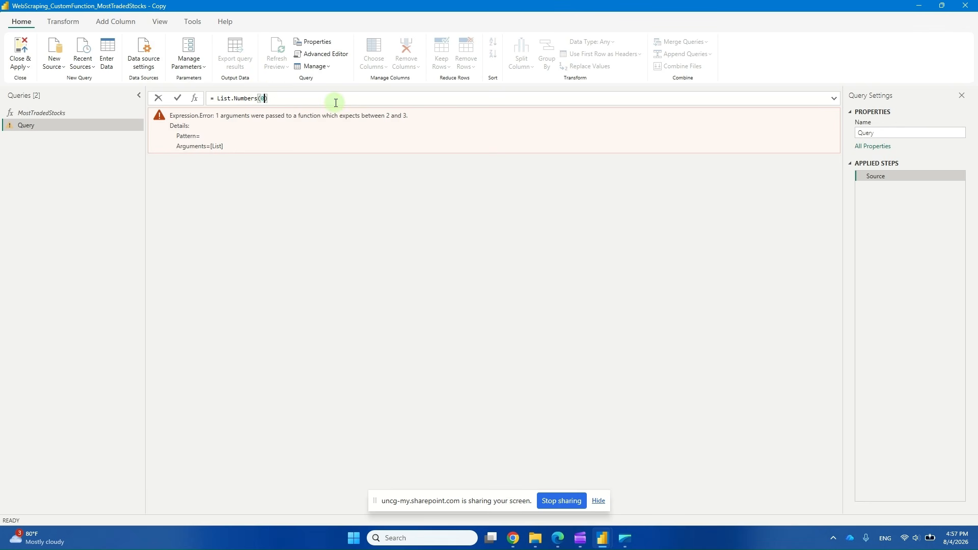
pyautogui.write(',')
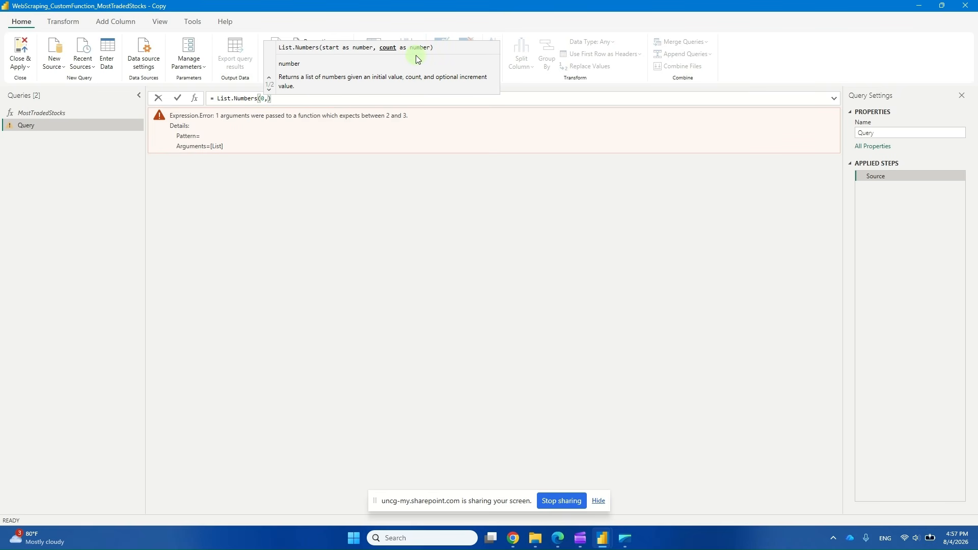
pyautogui.write('4')
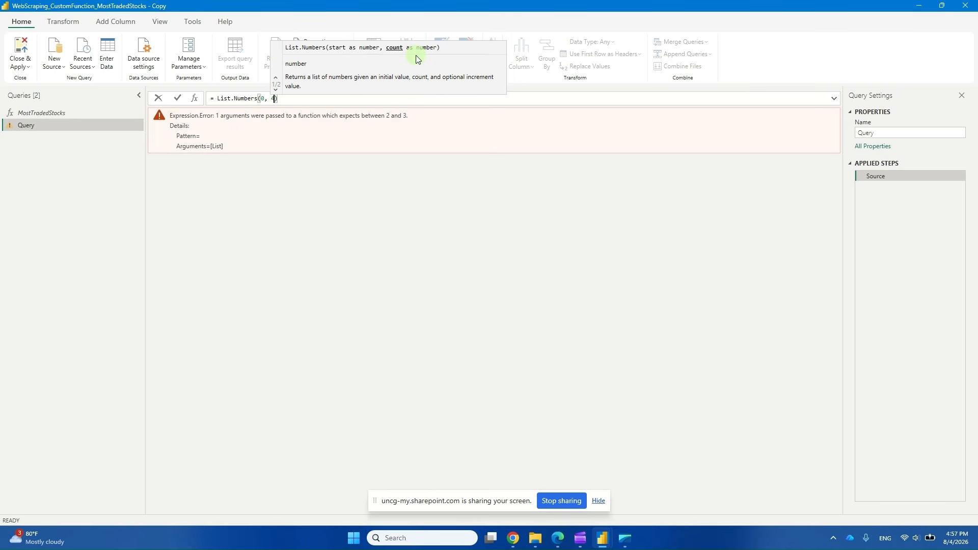
pyautogui.write(',')
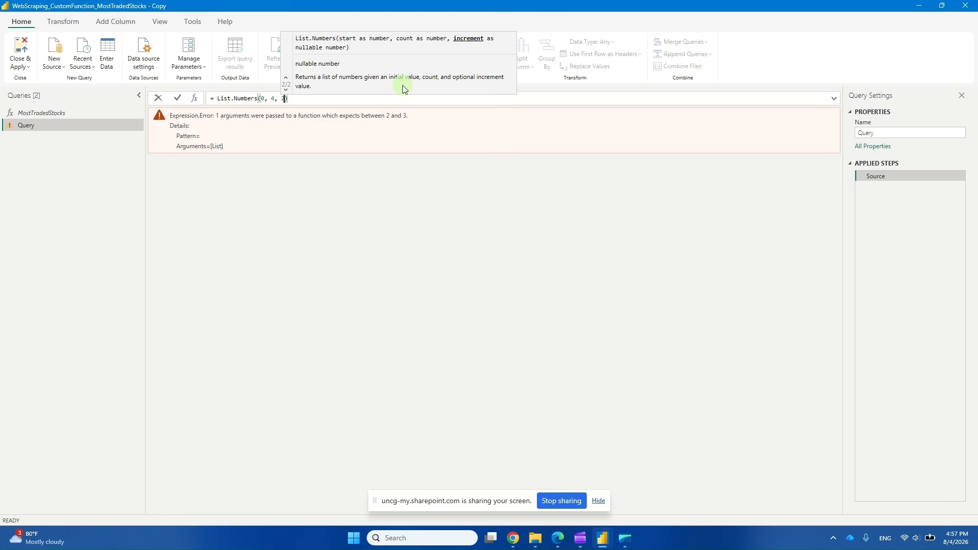
pyautogui.write('25')
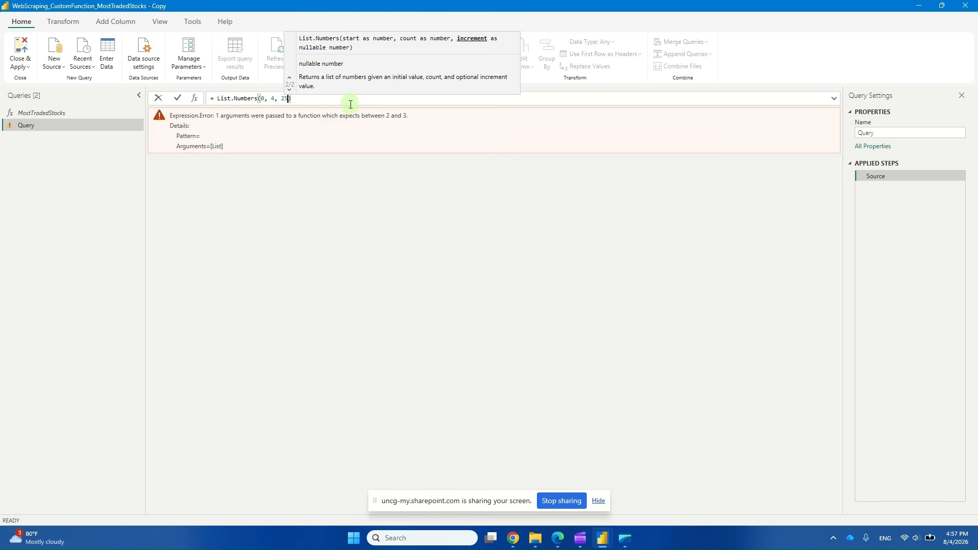
pyautogui.click(325, 99)
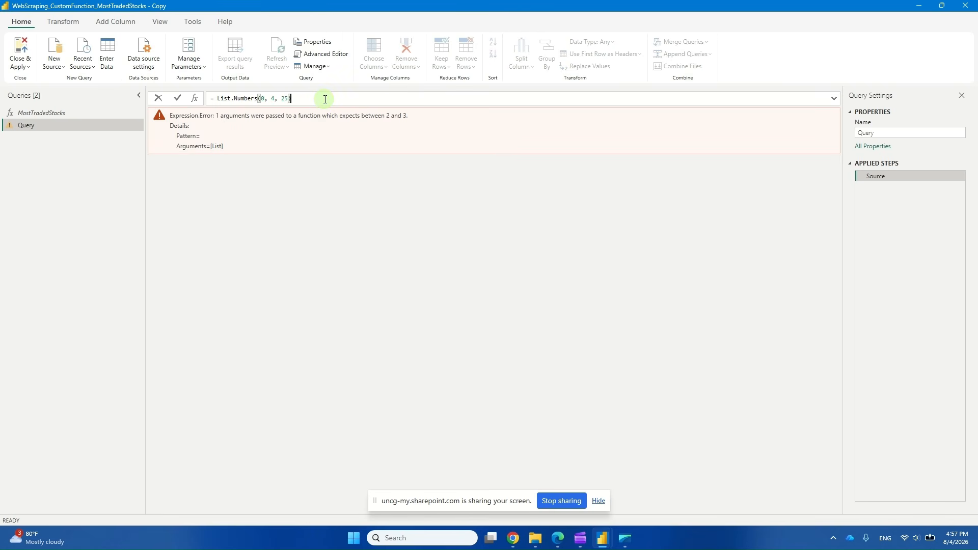
pyautogui.press('Return')
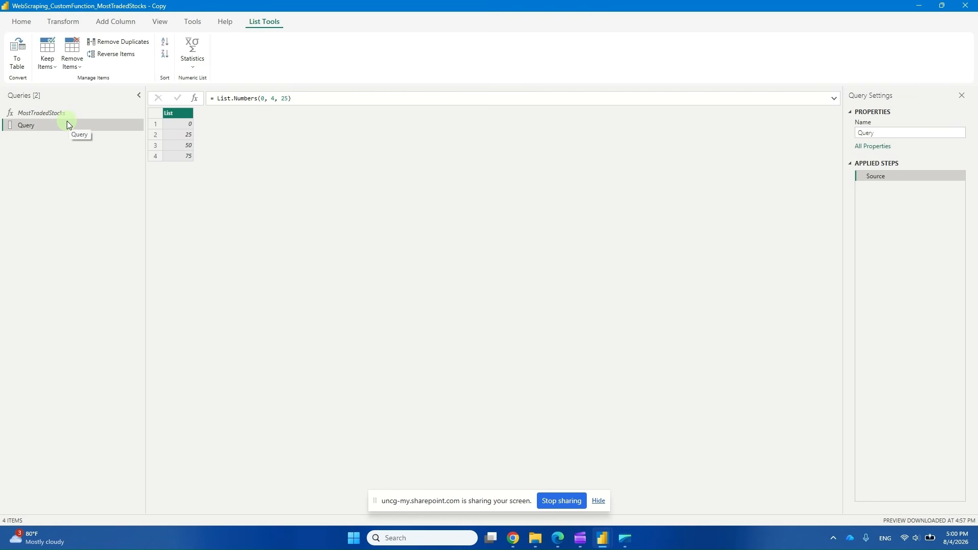
# Delete the query named Query, leaving the MostTradedStocks function in place
pyautogui.rightClick(71, 124)
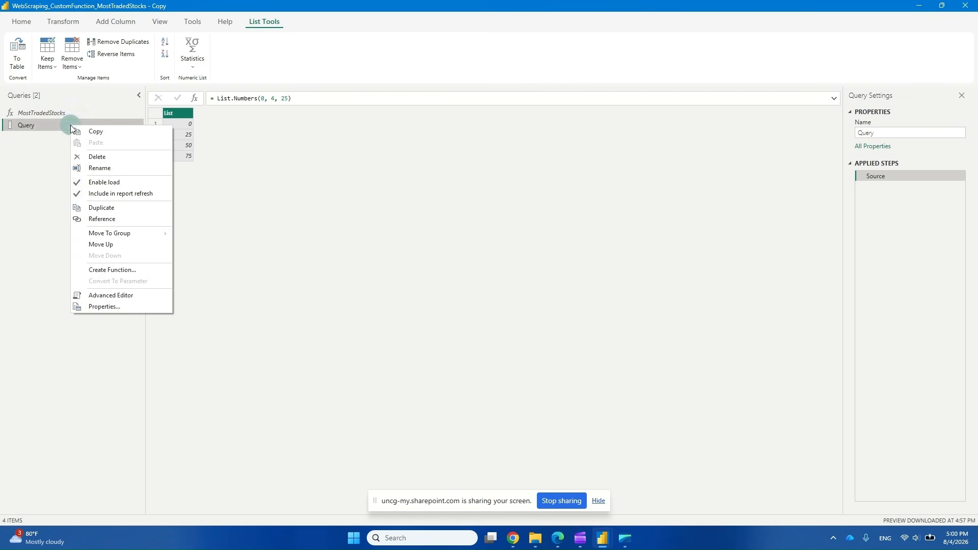
pyautogui.click(124, 157)
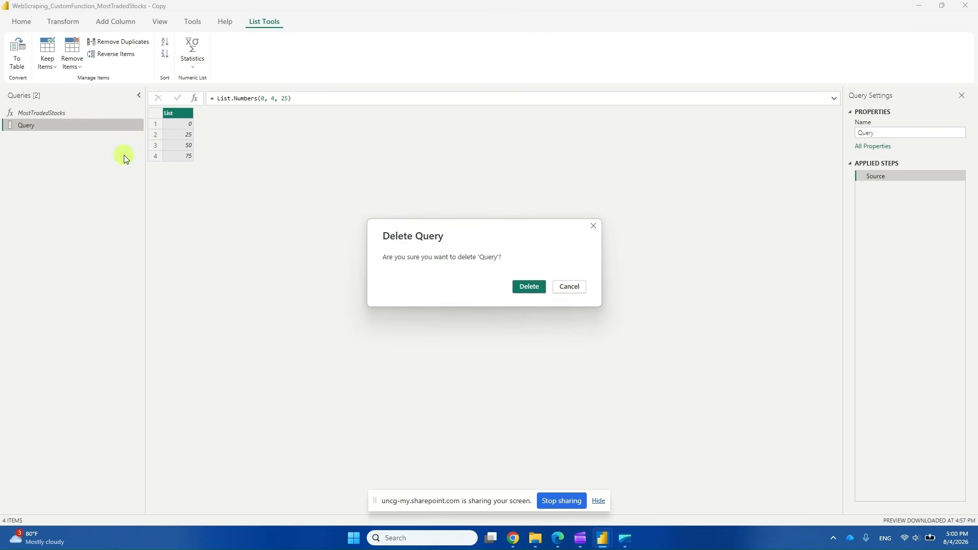
pyautogui.click(542, 292)
pyautogui.click(542, 289)
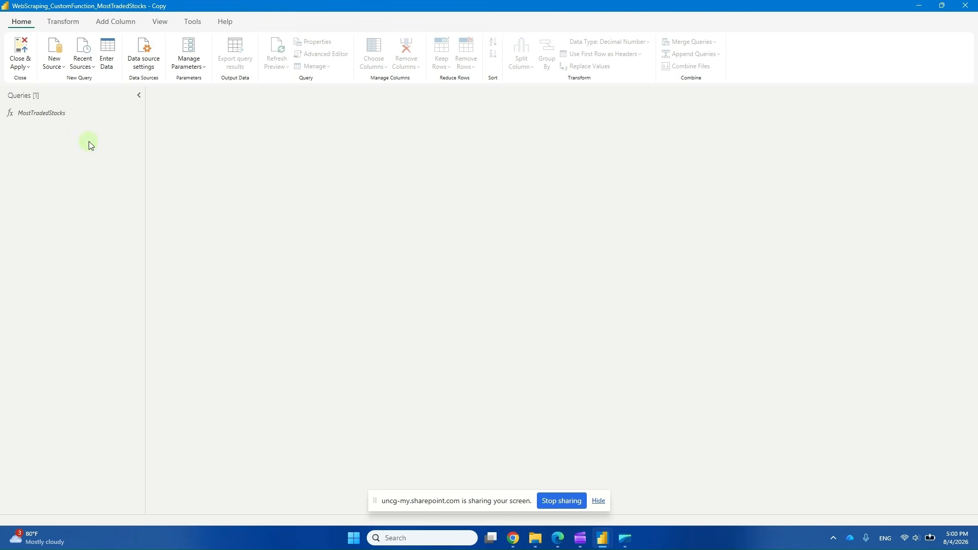
# Start another new blank query from the empty area of the queries list
pyautogui.click(51, 62)
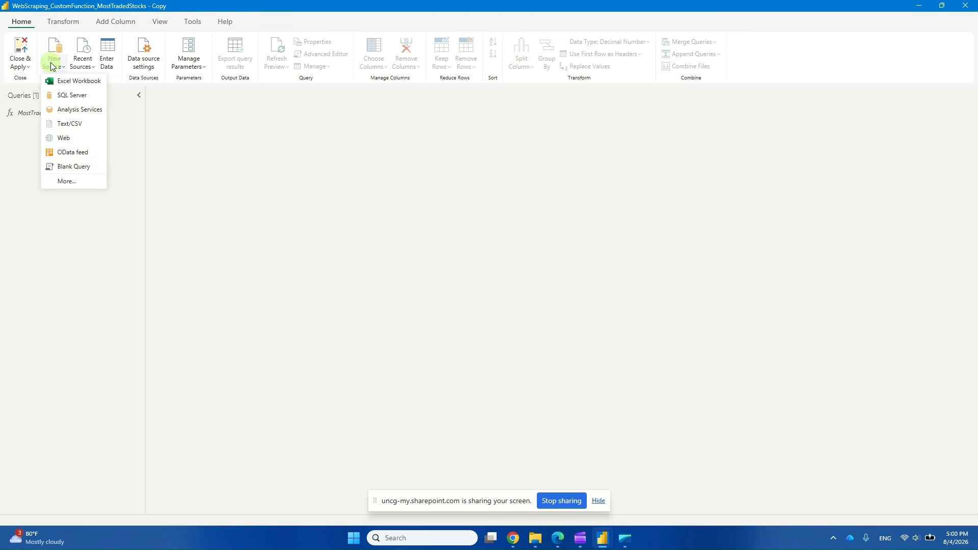
pyautogui.click(52, 219)
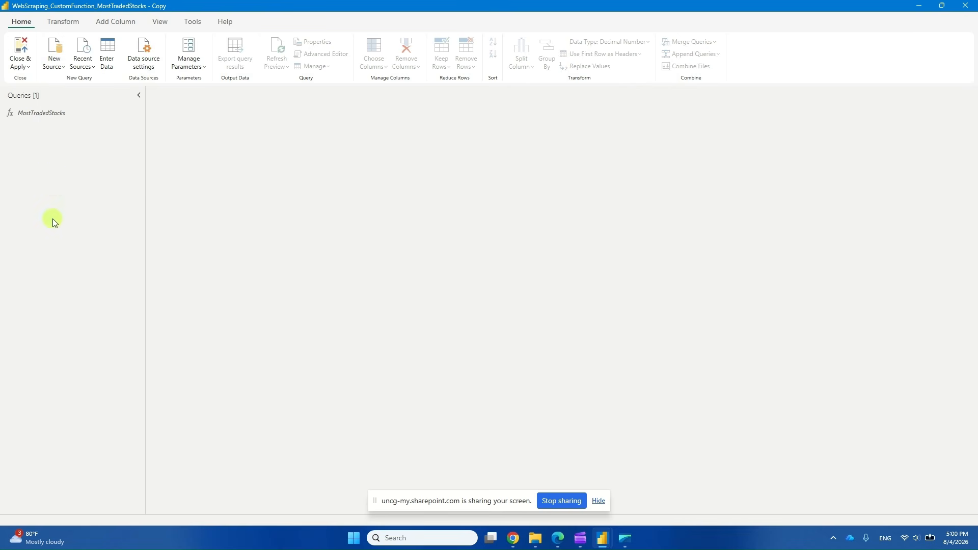
pyautogui.rightClick(56, 158)
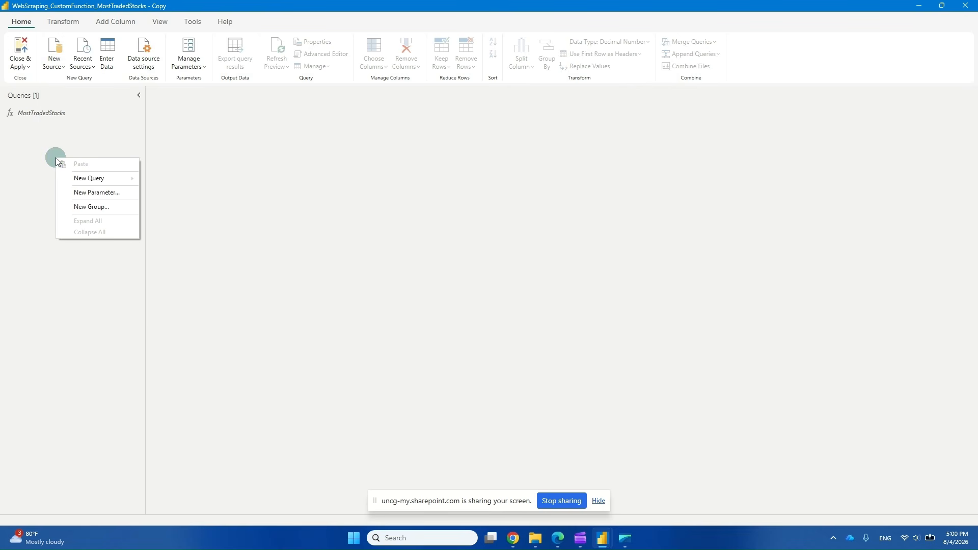
pyautogui.moveTo(99, 178)
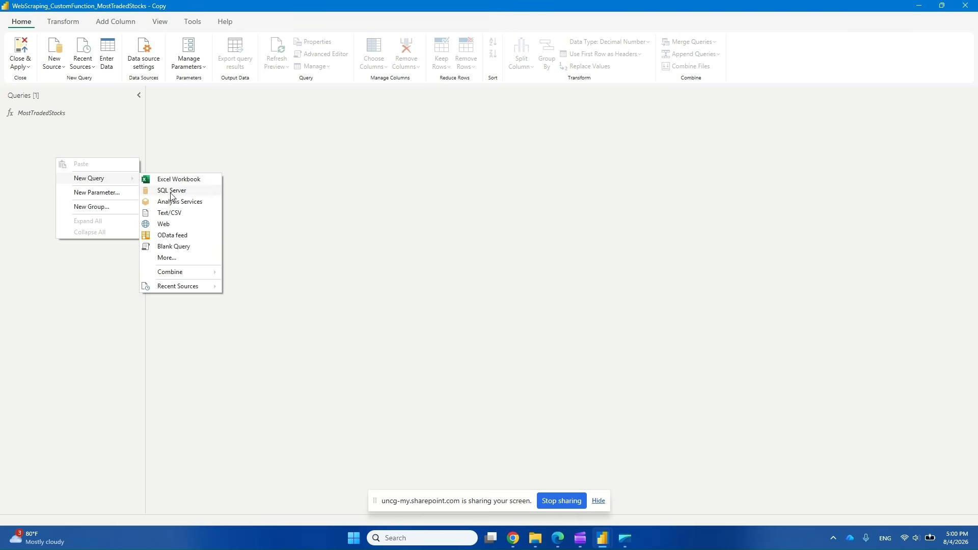
pyautogui.click(186, 246)
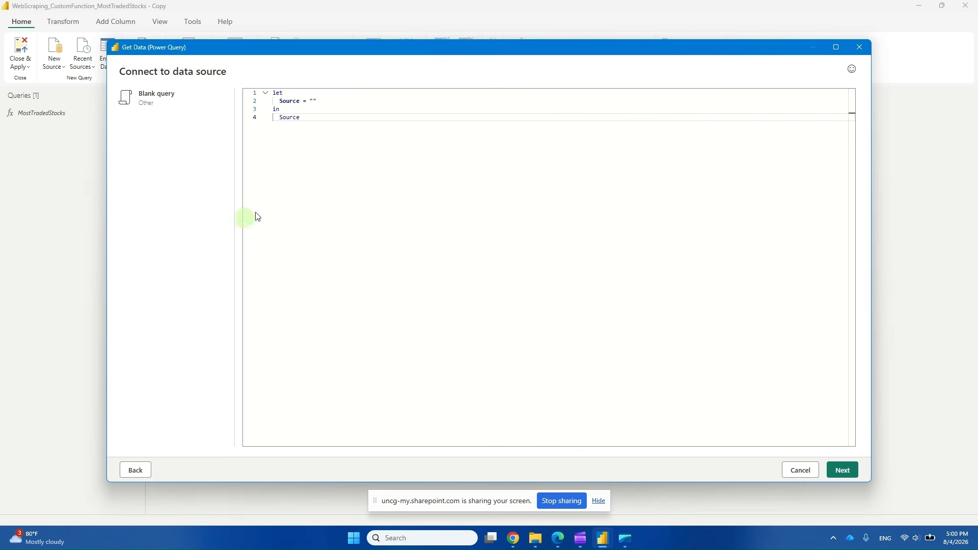
pyautogui.click(843, 474)
# Replace the empty Source value in the blank query's code with List.Numbers(0, 4, 25)
pyautogui.doubleClick(312, 101)
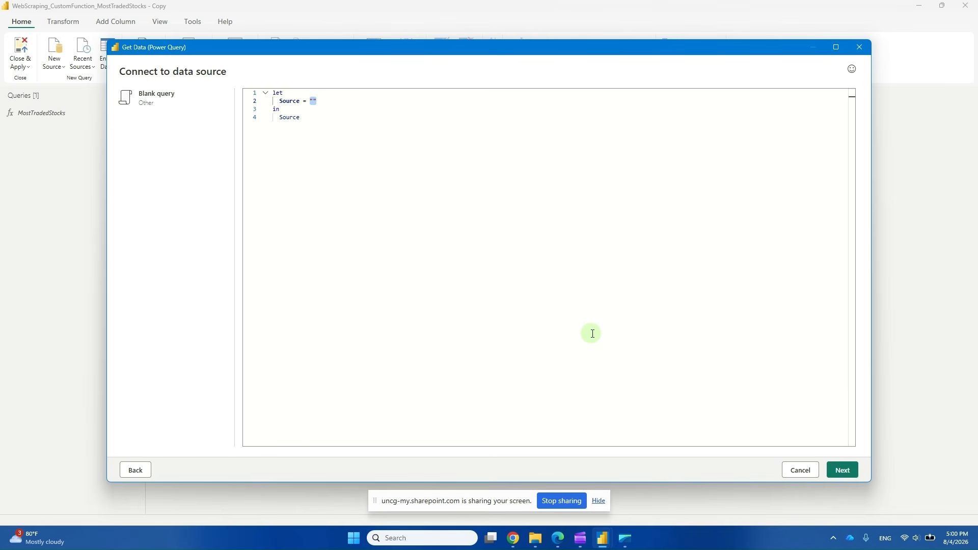
pyautogui.write('List')
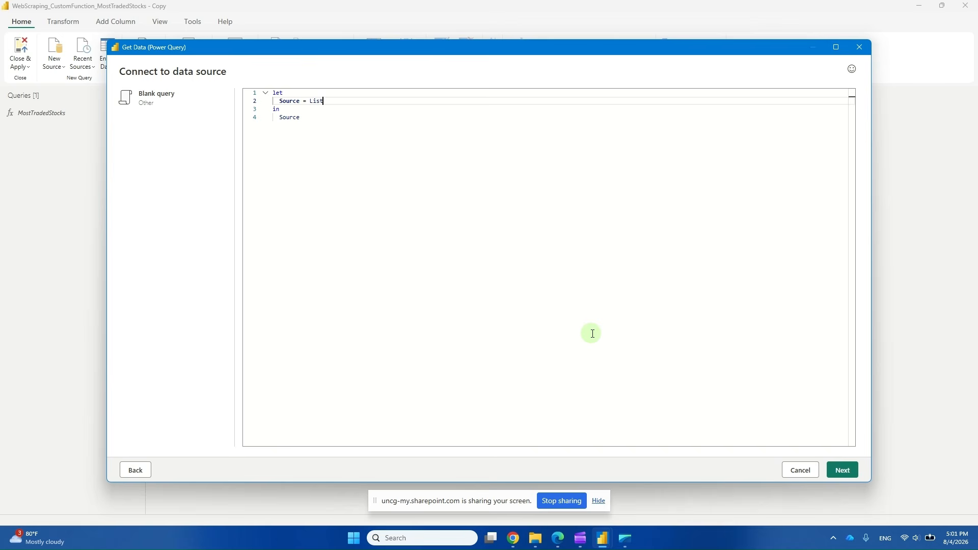
pyautogui.write('.Numbers')
pyautogui.write('0')
pyautogui.write(', ')
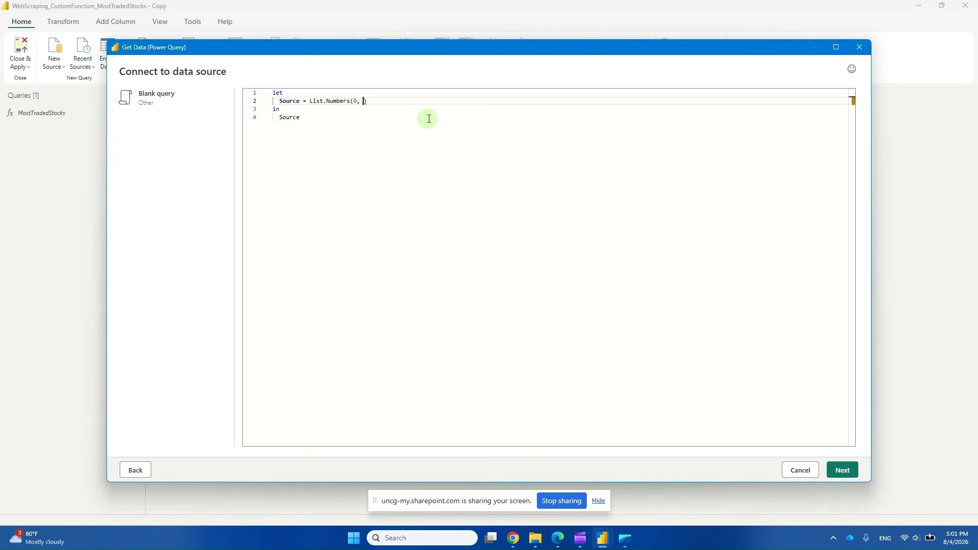
pyautogui.write('4,')
pyautogui.write('25')
pyautogui.click(403, 102)
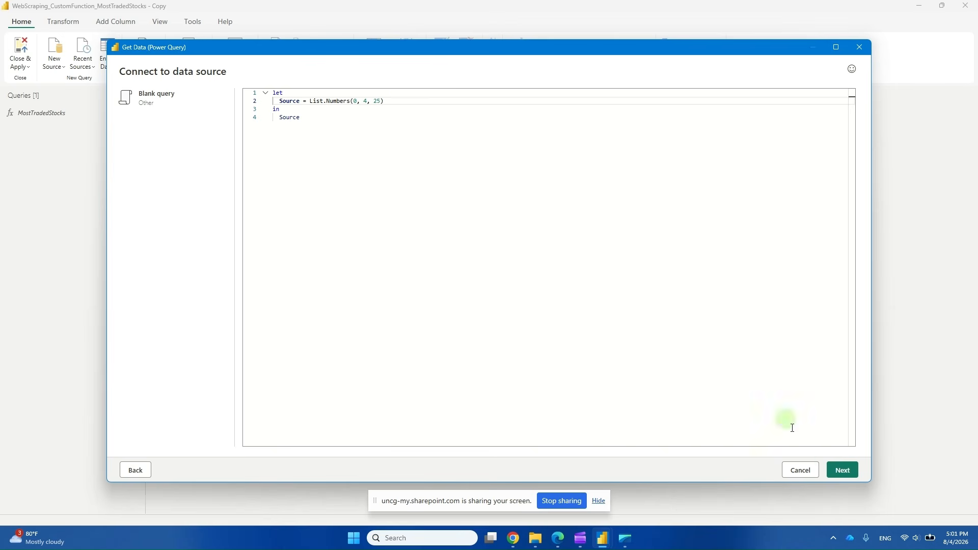
# Create the blank query and convert its list to a table with no delimiter and extra columns shown as errors
pyautogui.click(843, 468)
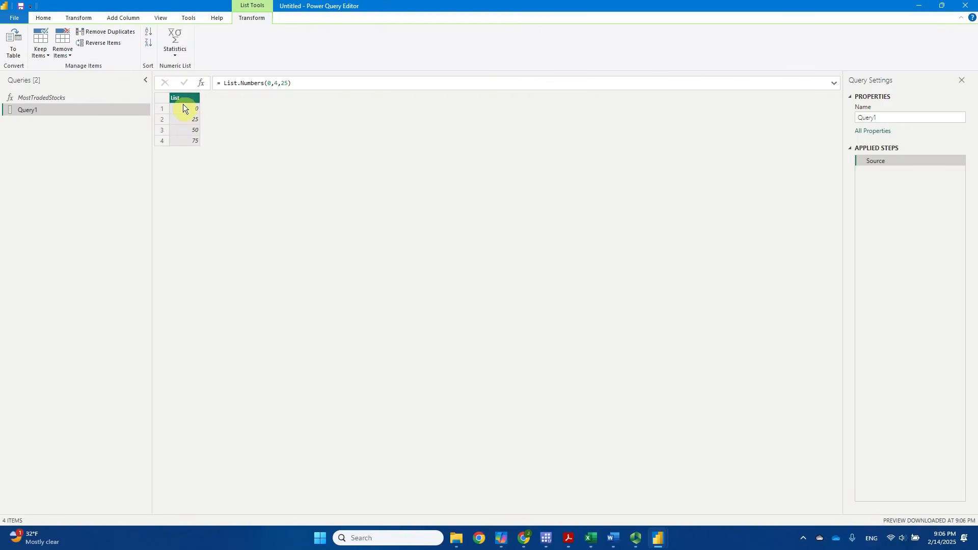
pyautogui.click(15, 54)
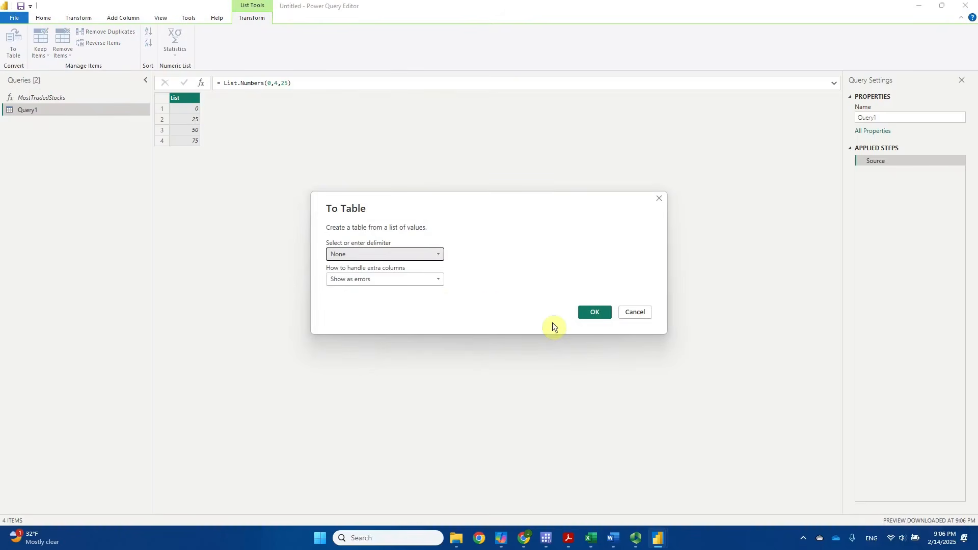
pyautogui.click(592, 313)
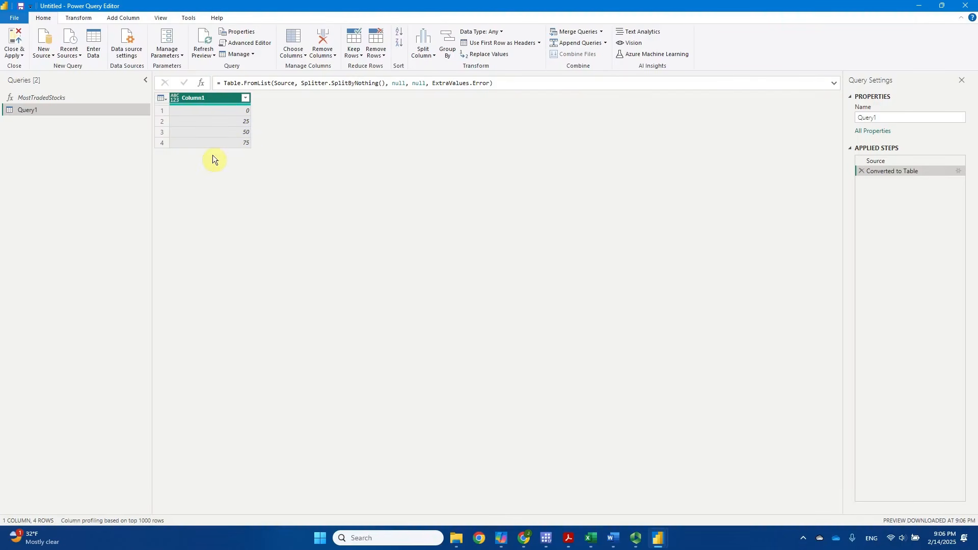
# Rename Column1 as StartPosition and set its data type to Text
pyautogui.doubleClick(191, 99)
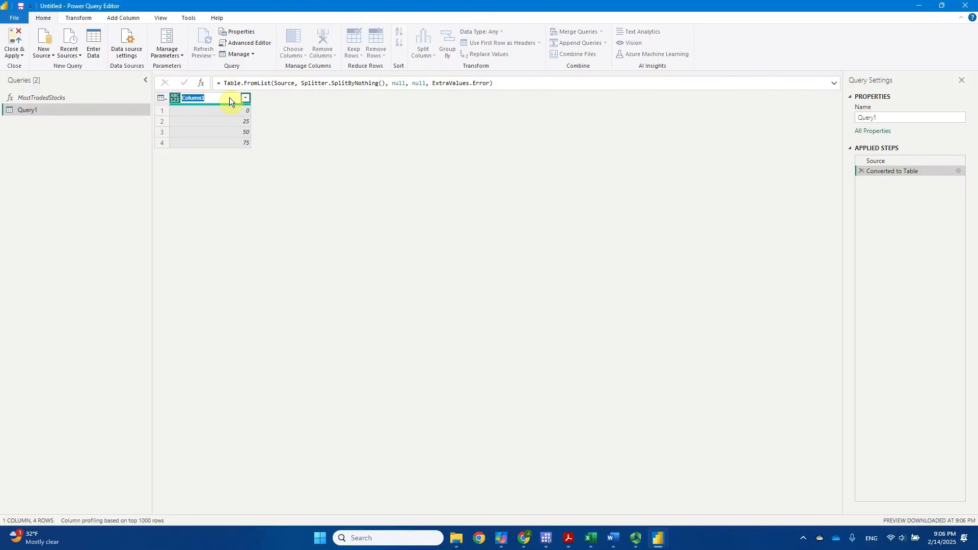
pyautogui.write('StartPosition')
pyautogui.press('Return')
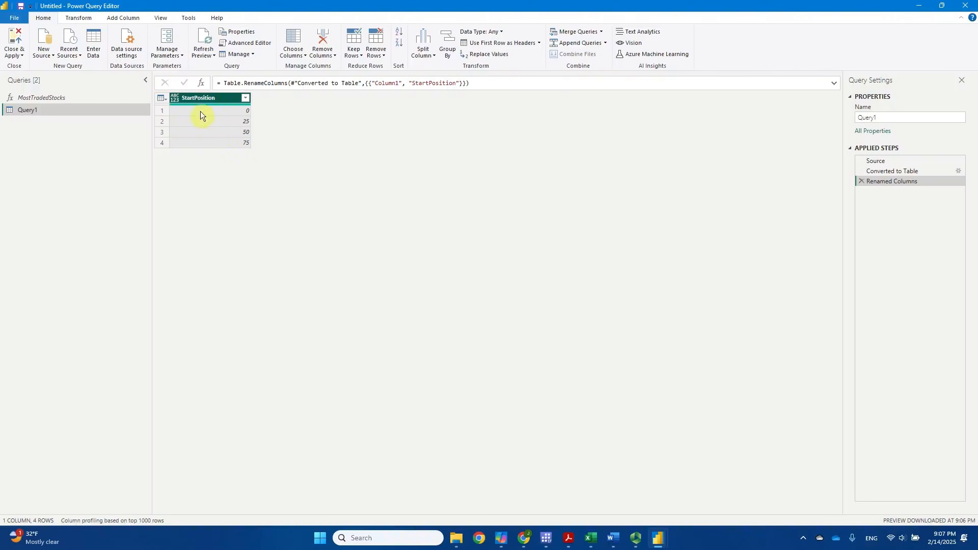
pyautogui.click(176, 98)
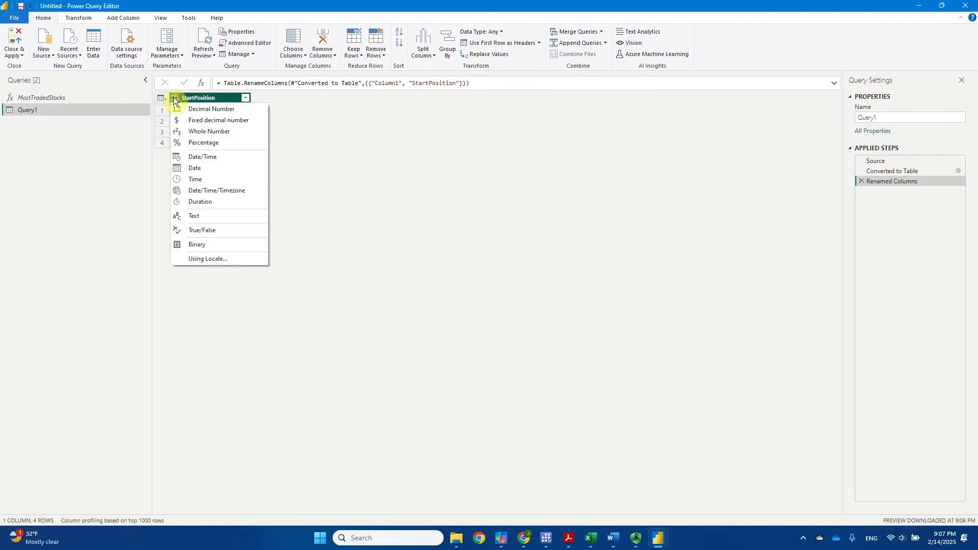
pyautogui.click(221, 216)
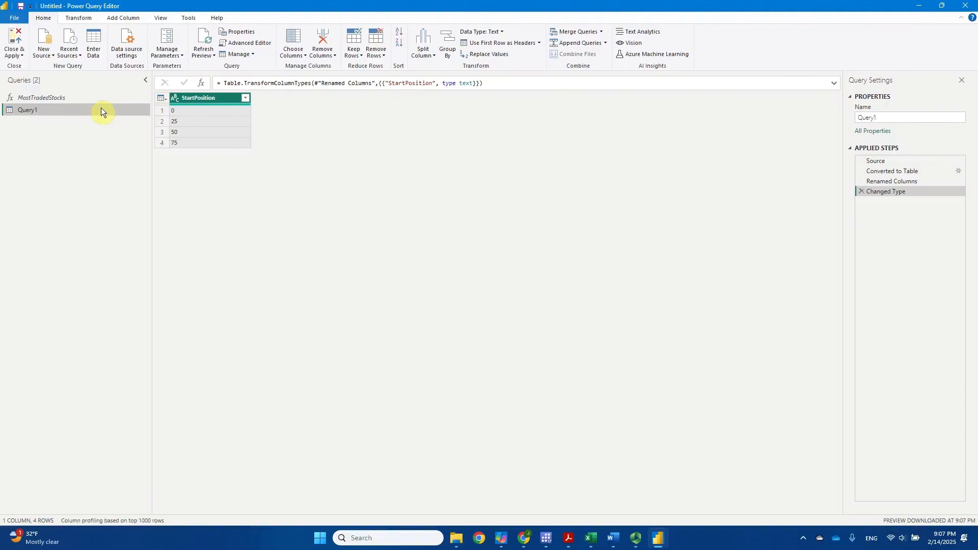
# Add a MostTradedStocks column by invoking the MostTradedStocks custom function with the StartPosition column as the Start parameter
pyautogui.click(123, 18)
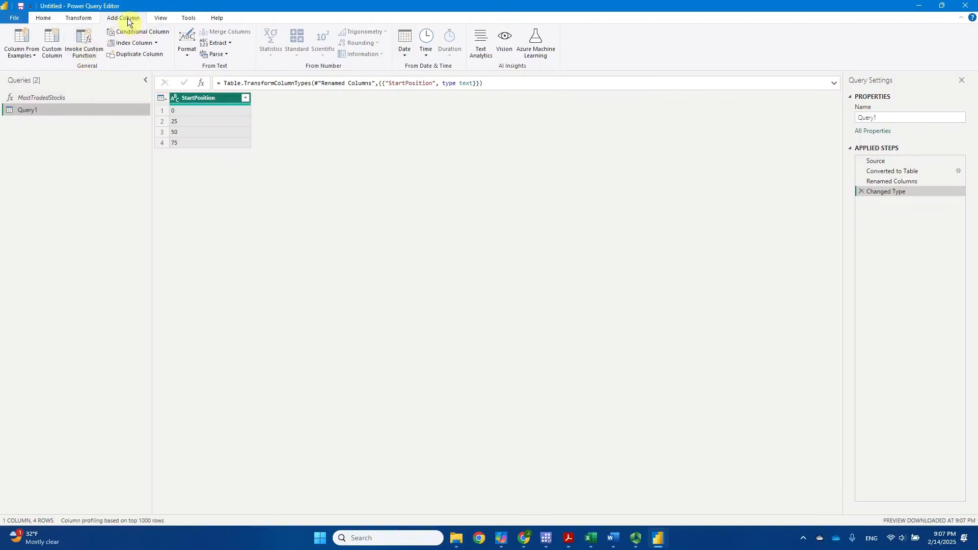
pyautogui.click(91, 50)
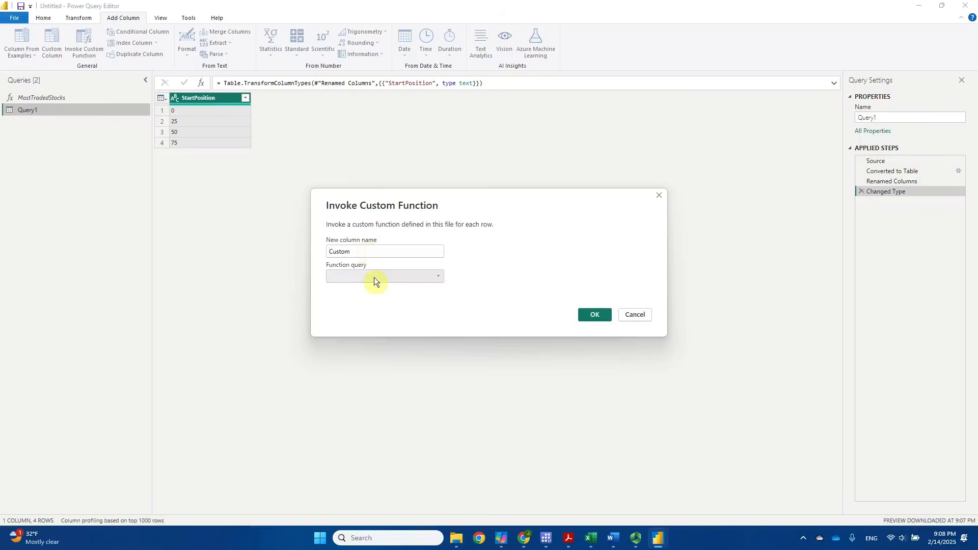
pyautogui.click(435, 277)
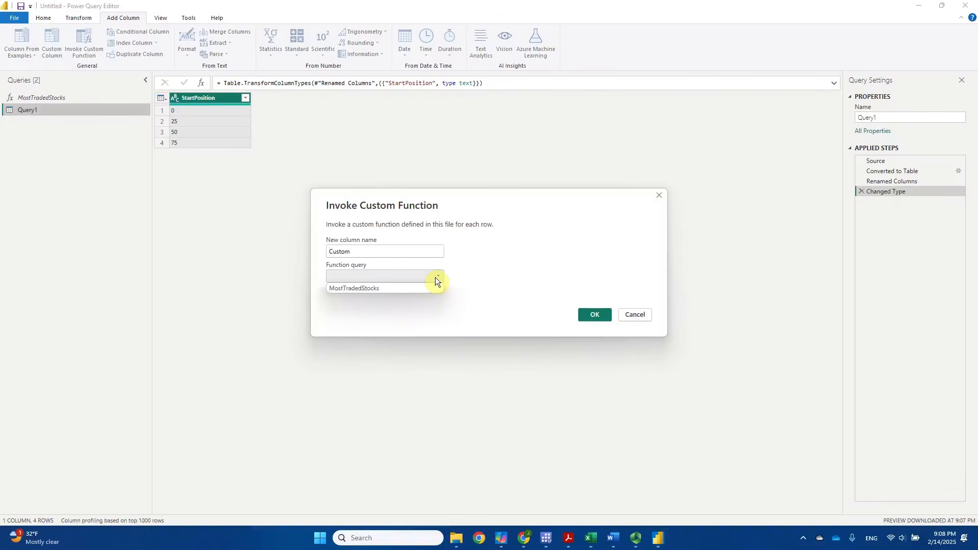
pyautogui.click(383, 289)
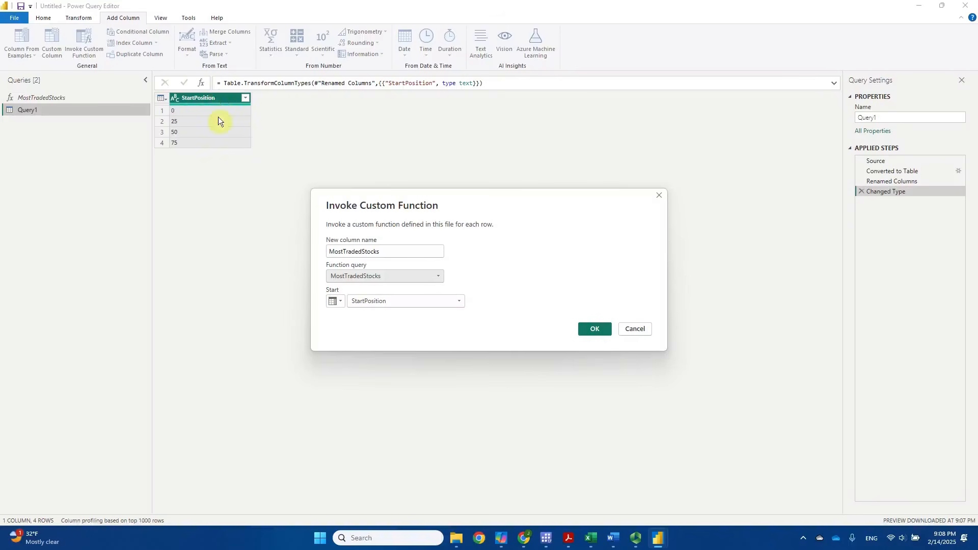
pyautogui.click(458, 301)
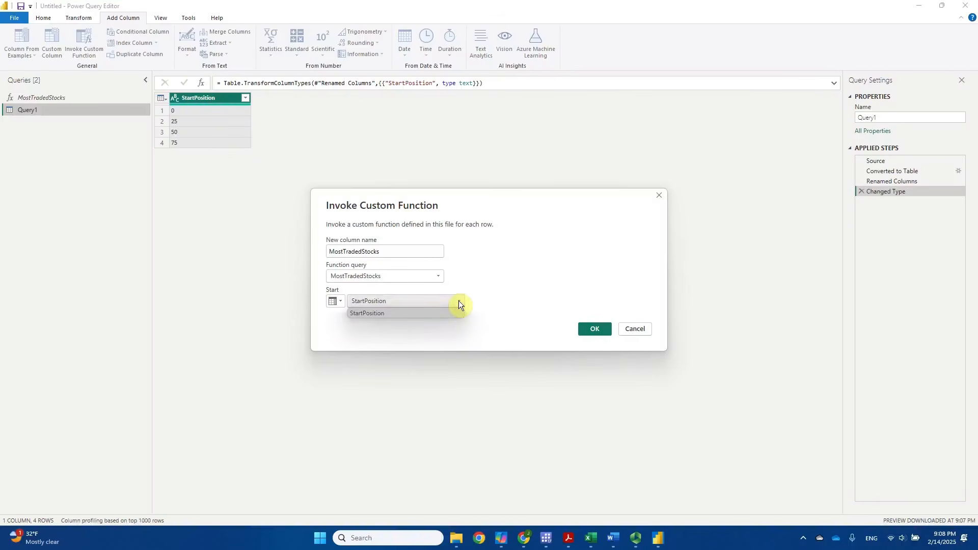
pyautogui.click(446, 314)
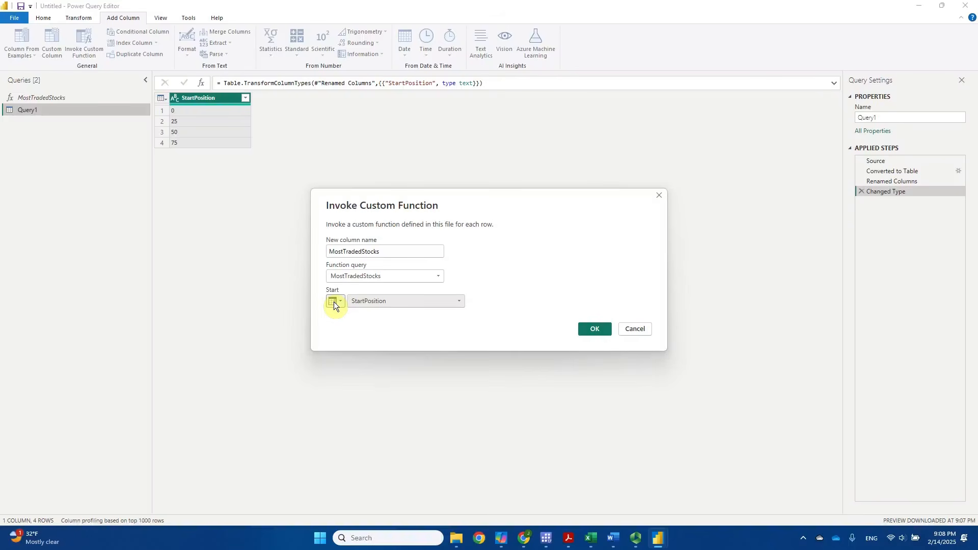
pyautogui.click(595, 330)
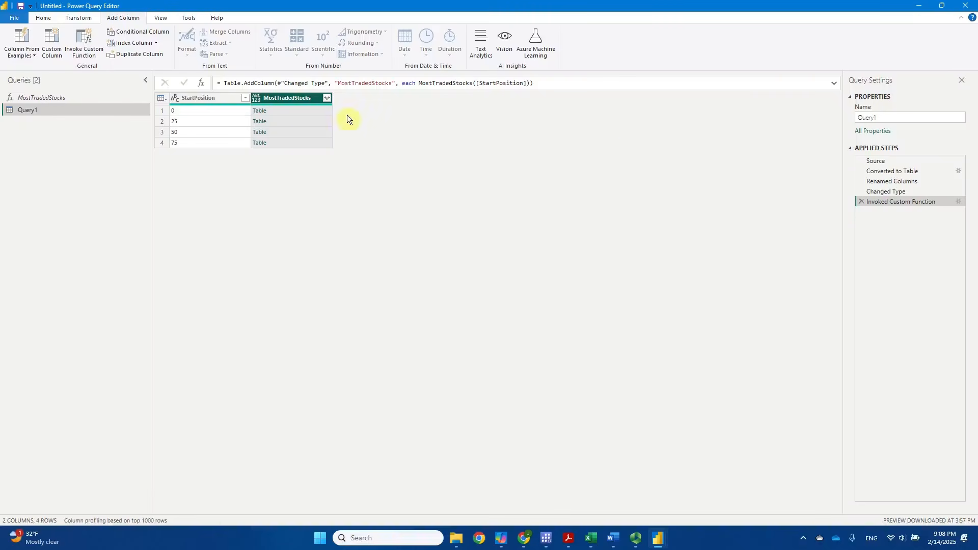
# Examine the StartPosition values row by row and preview the nested MostTradedStocks table for start position 25
pyautogui.click(202, 109)
pyautogui.click(202, 121)
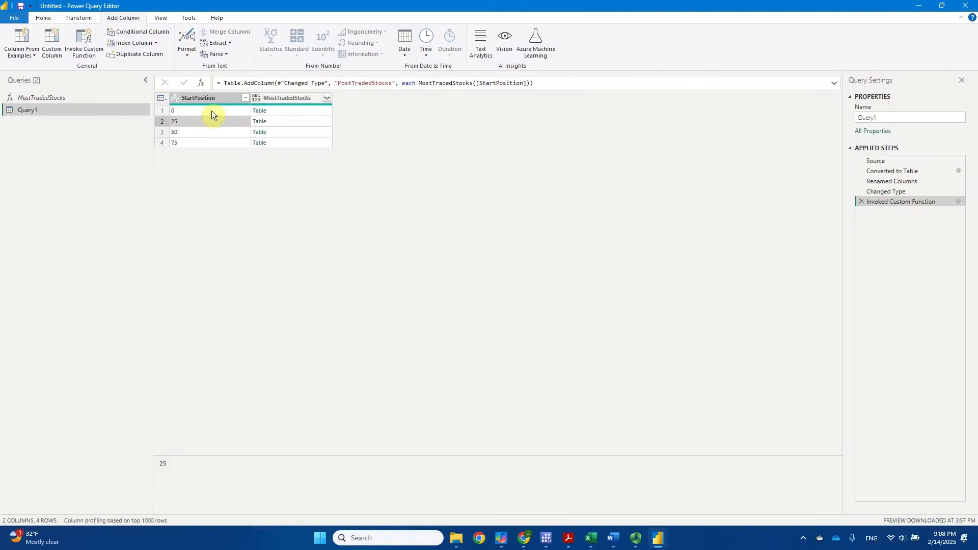
pyautogui.click(212, 113)
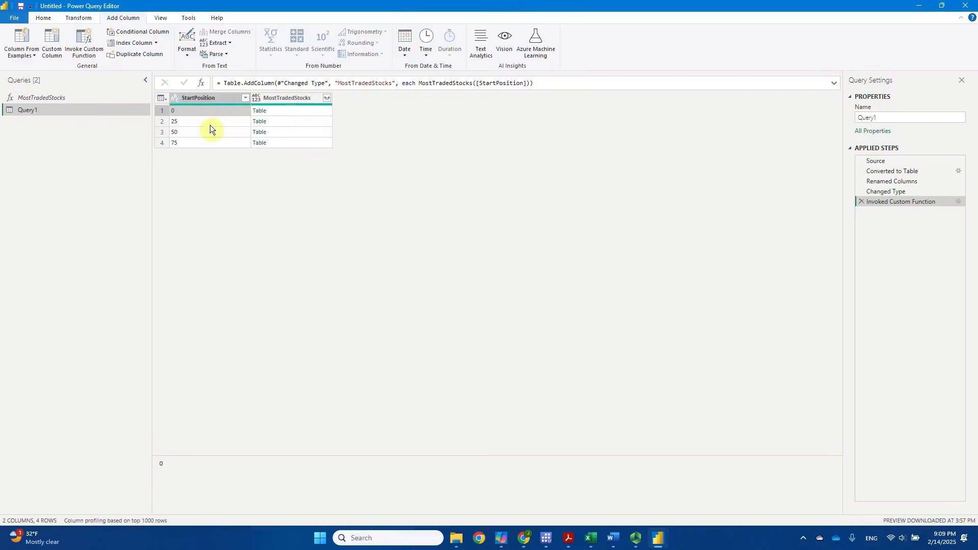
pyautogui.click(191, 126)
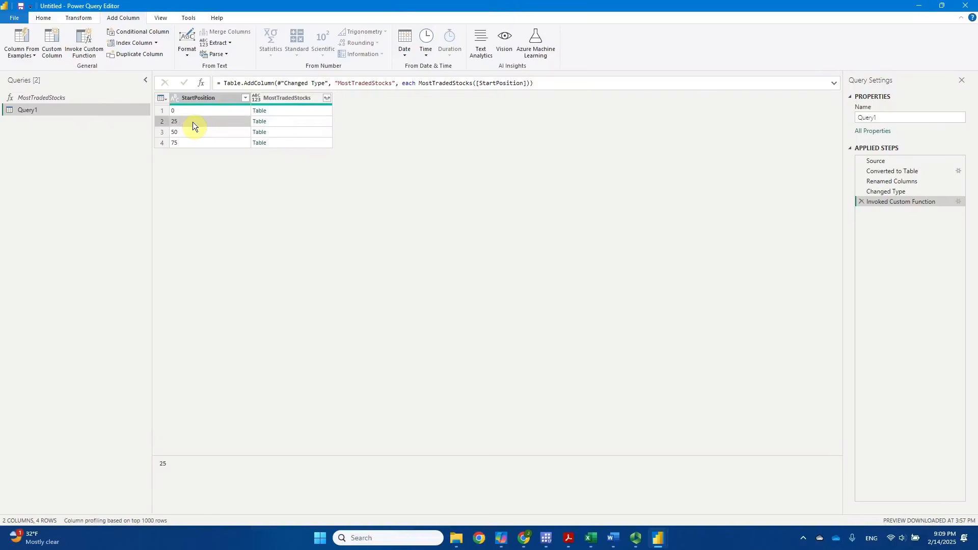
pyautogui.click(292, 124)
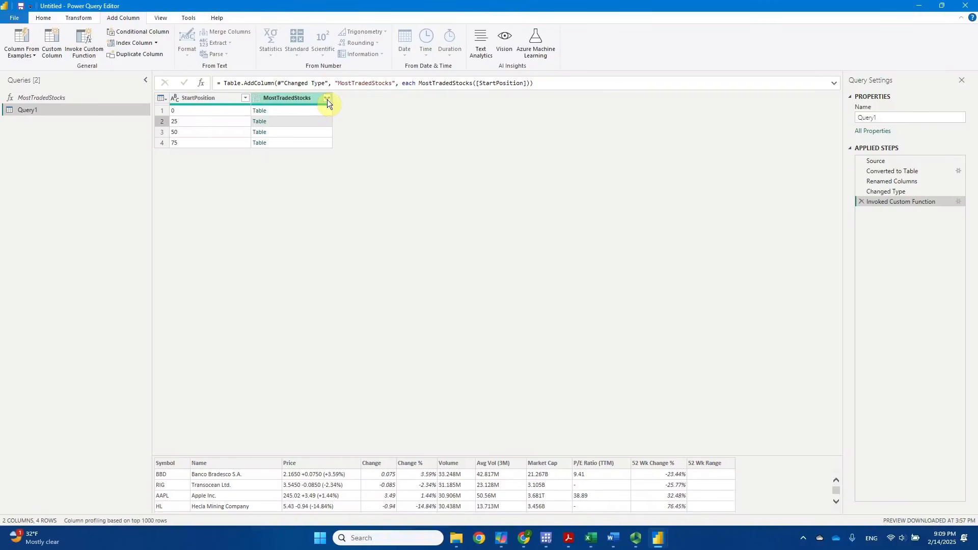
pyautogui.click(219, 110)
pyautogui.click(219, 122)
pyautogui.click(220, 131)
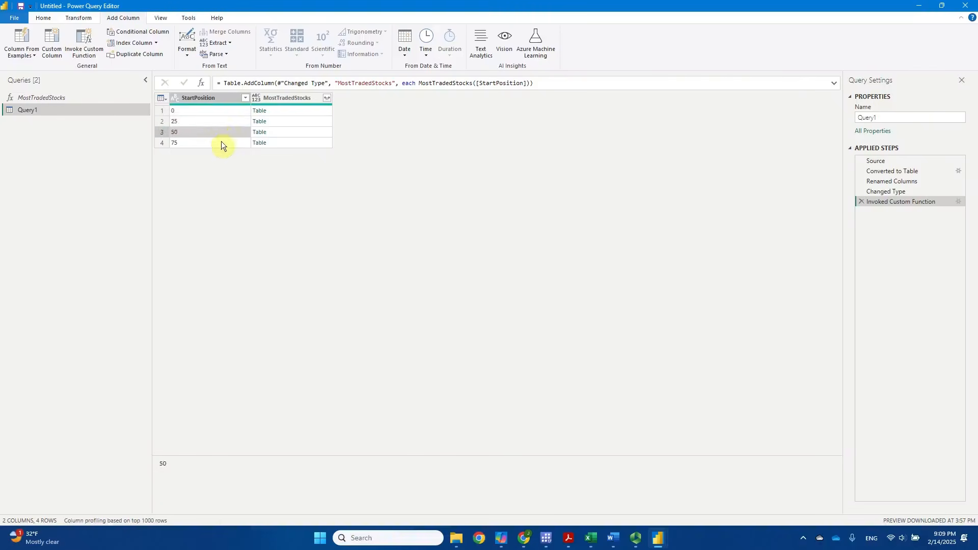
pyautogui.click(221, 142)
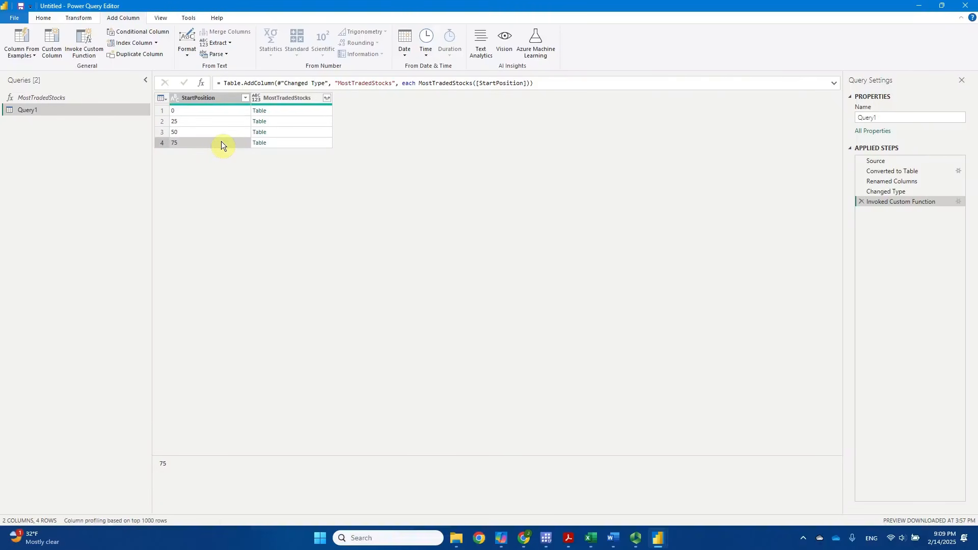
# Expand the MostTradedStocks column with the full list of columns selected and no original column name prefix
pyautogui.click(328, 99)
pyautogui.click(328, 99)
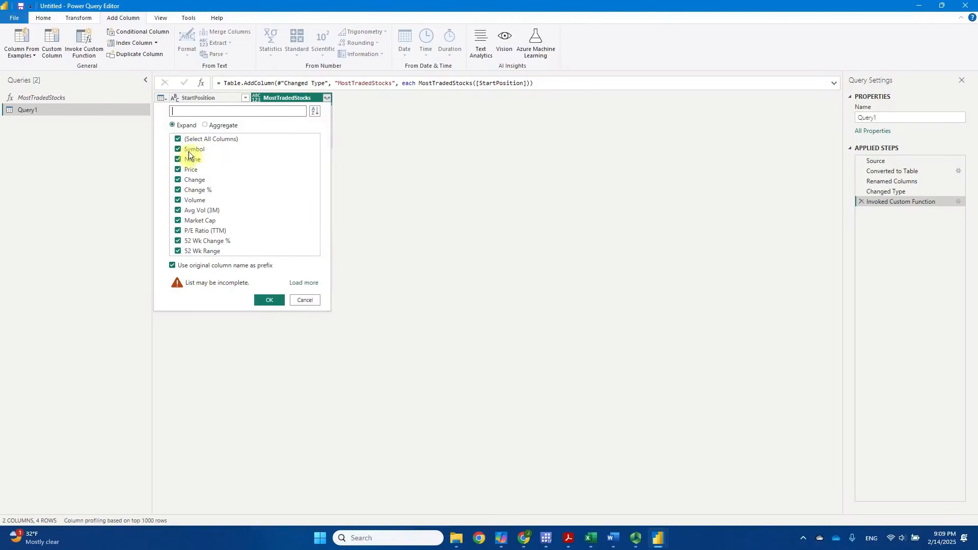
pyautogui.click(304, 283)
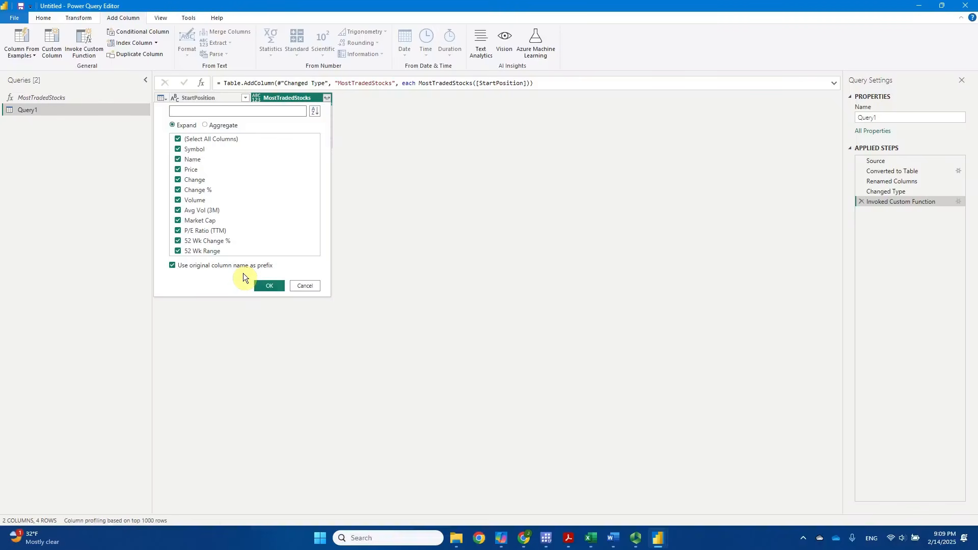
pyautogui.click(171, 265)
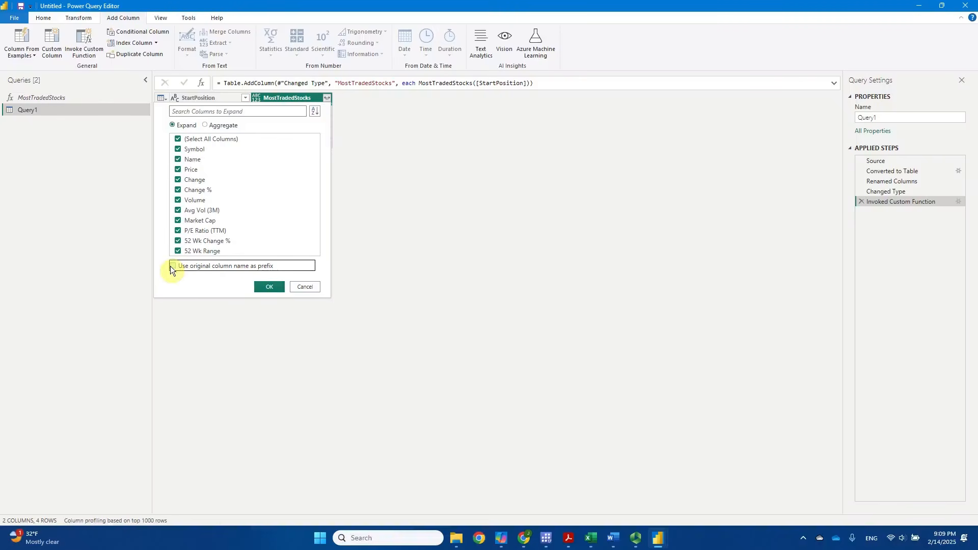
pyautogui.click(269, 287)
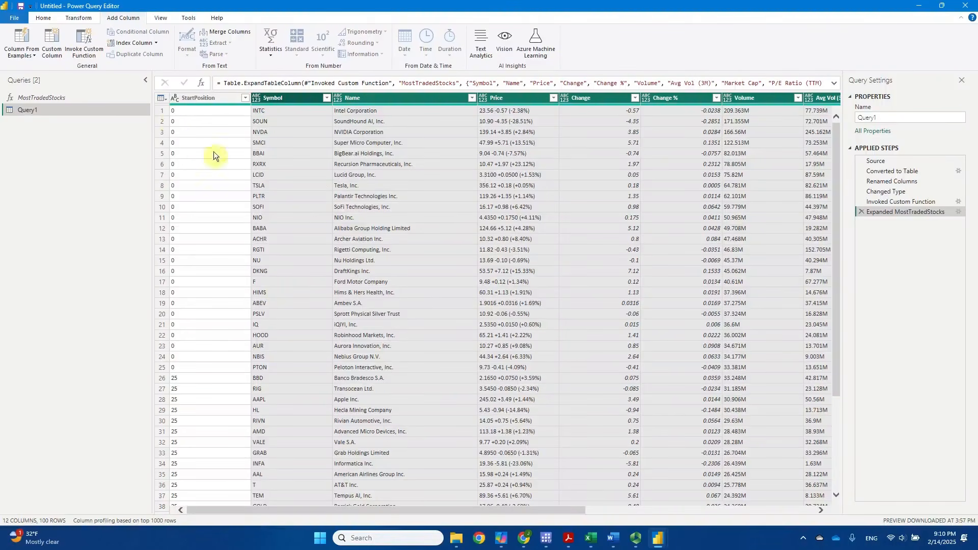
# Review the expanded rows to see which stocks belong to each StartPosition page, from row 1 to row 50
pyautogui.click(188, 110)
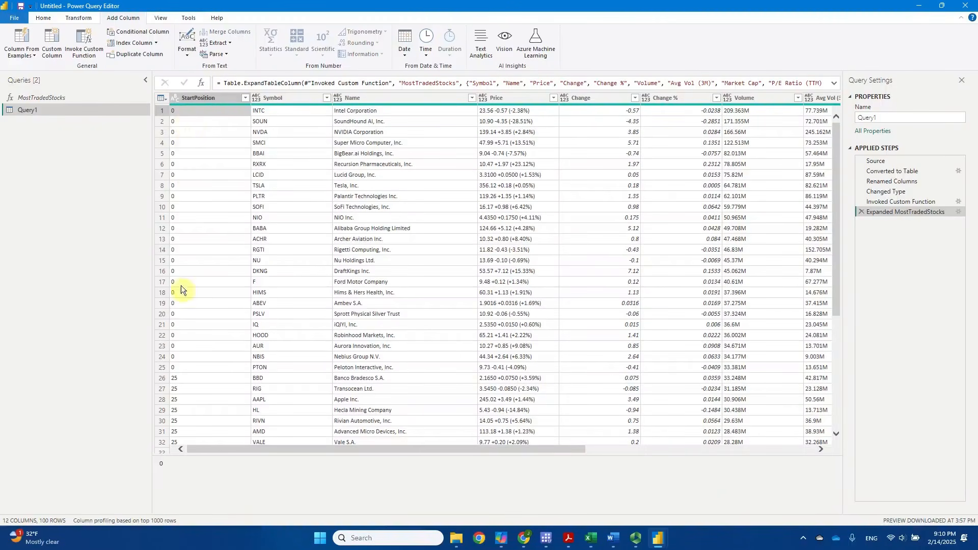
pyautogui.click(191, 367)
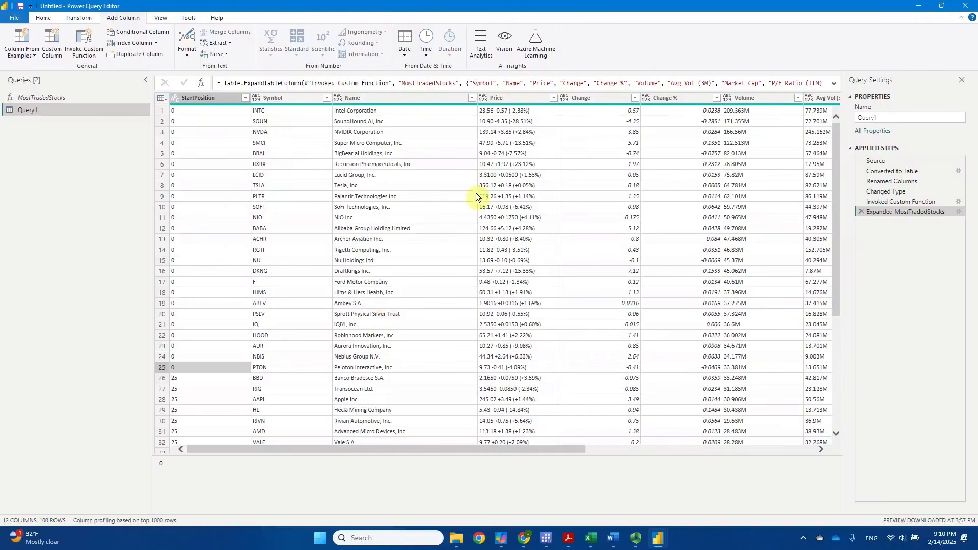
pyautogui.click(219, 377)
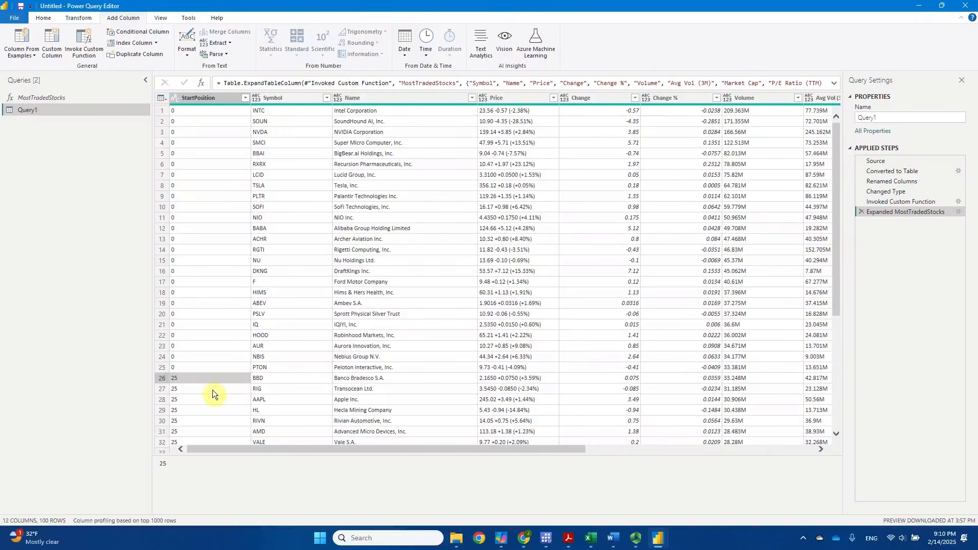
pyautogui.scroll(-2, 213, 390)
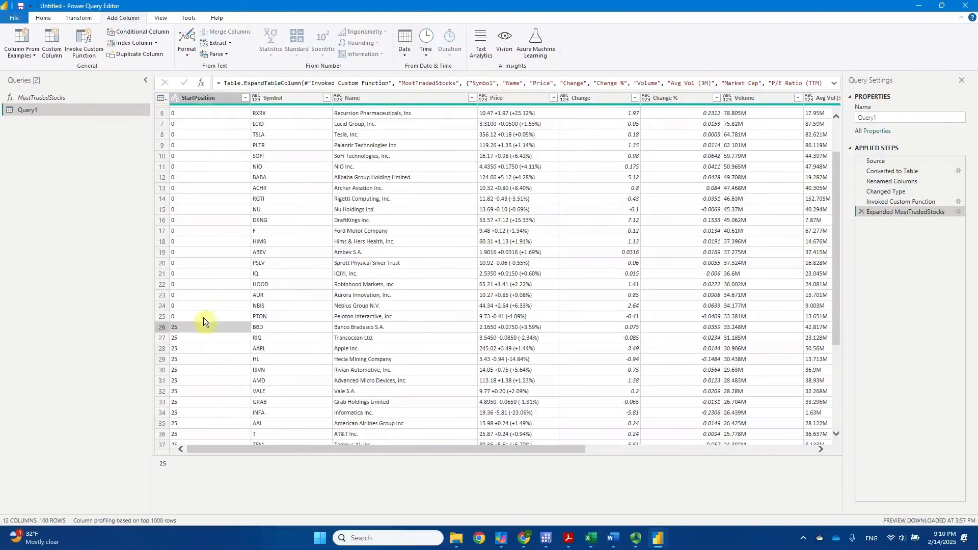
pyautogui.scroll(-3, 209, 291)
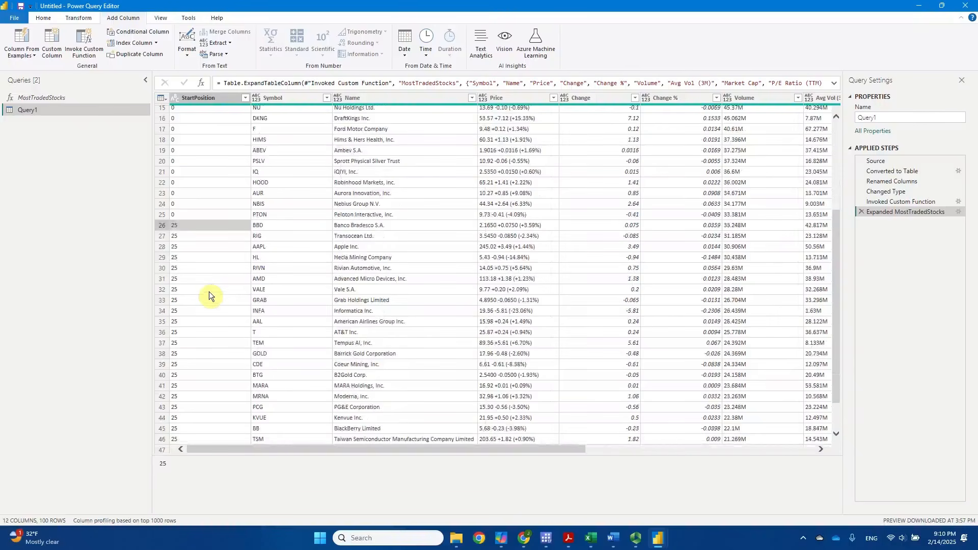
pyautogui.scroll(-1, 208, 292)
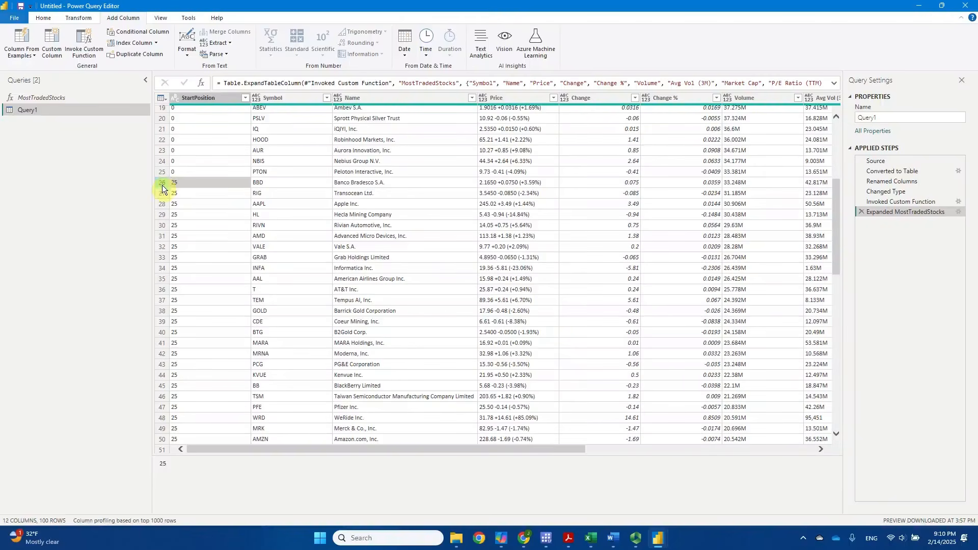
pyautogui.scroll(-2, 214, 331)
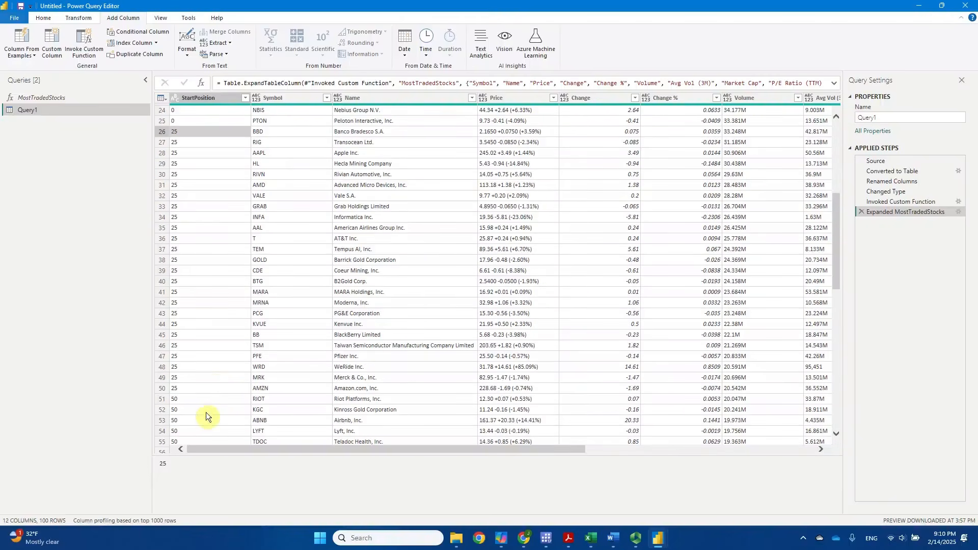
pyautogui.click(162, 390)
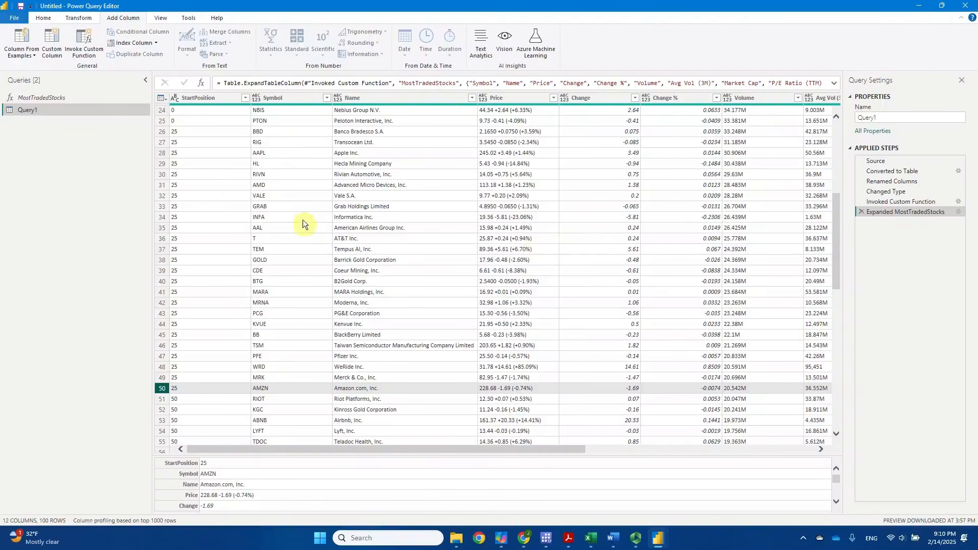
# Rename the query MostTradedStocks4Pages, then close the editor and apply the changes to load the data into the report
pyautogui.click(887, 117)
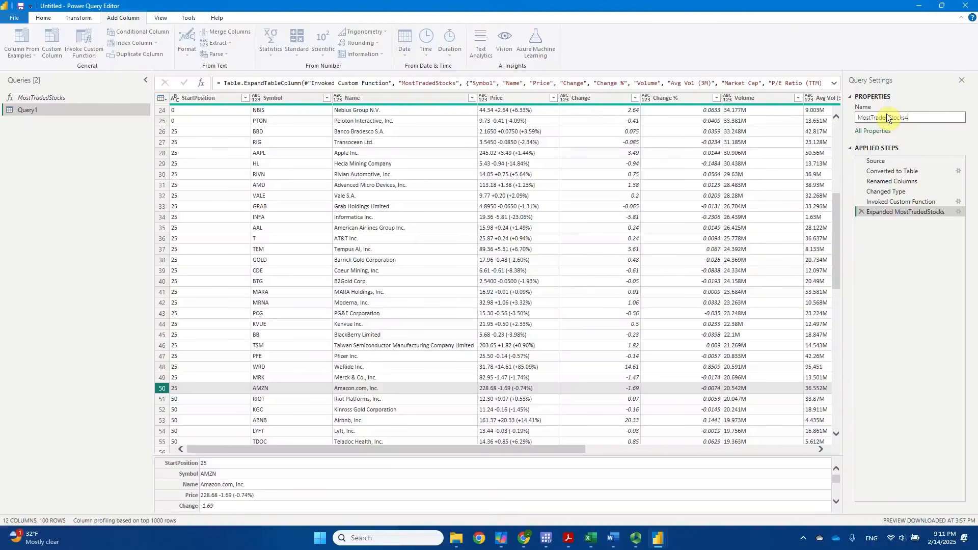
pyautogui.write('Pages')
pyautogui.press('Return')
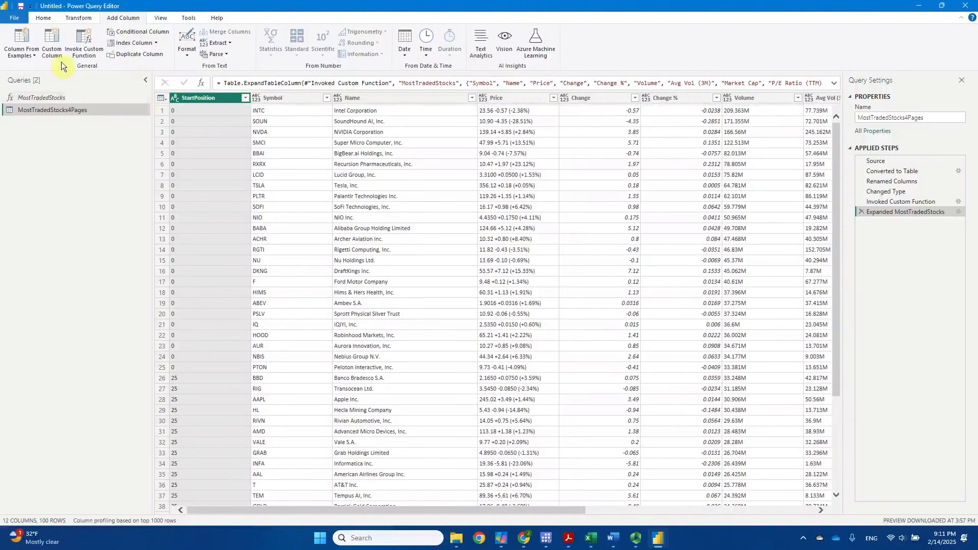
pyautogui.click(44, 19)
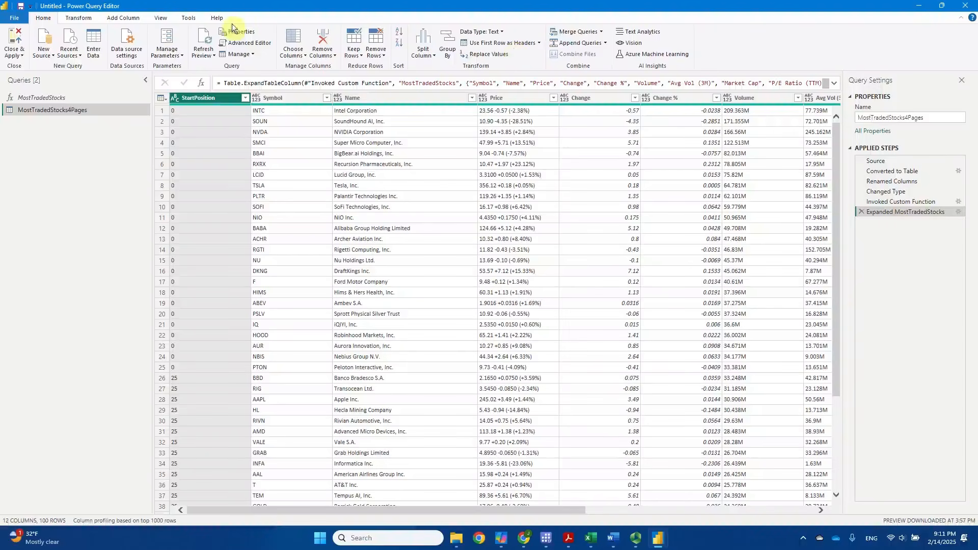
pyautogui.click(17, 41)
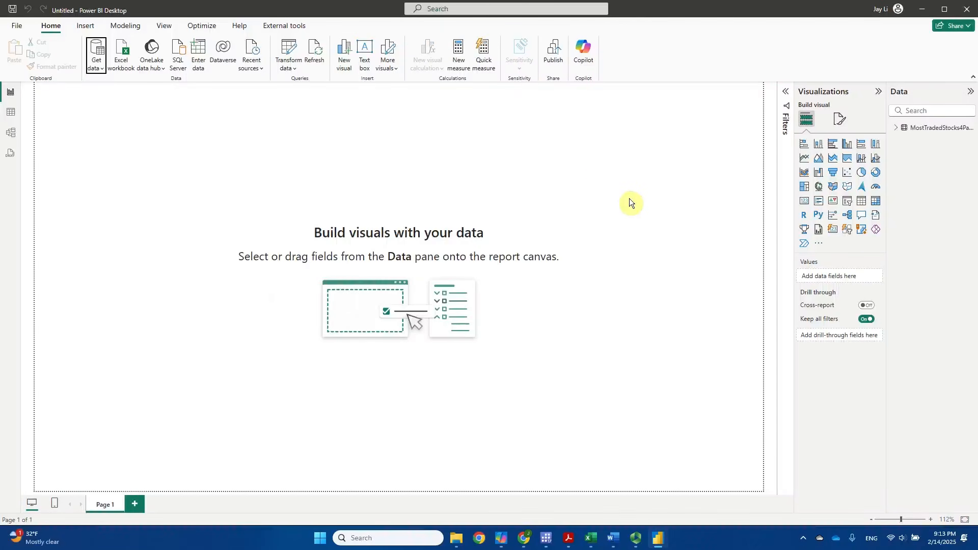
# Inspect the fields and rows of the loaded MostTradedStocks4Pages table and return to the report canvas
pyautogui.click(897, 128)
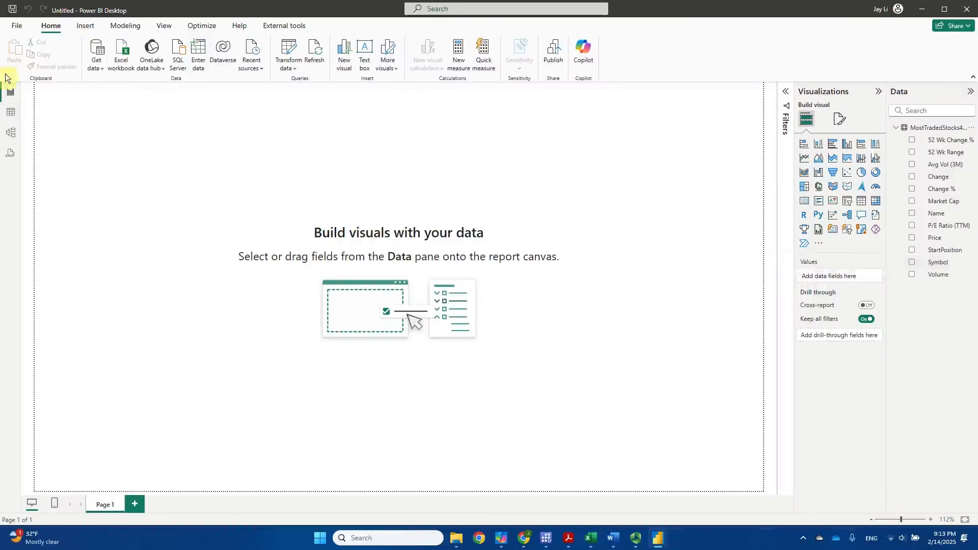
pyautogui.click(12, 113)
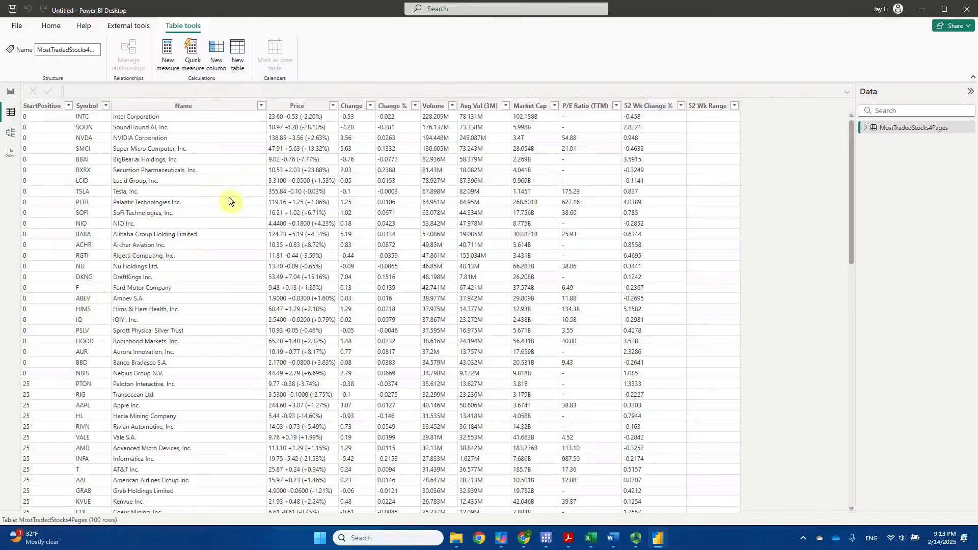
pyautogui.click(10, 93)
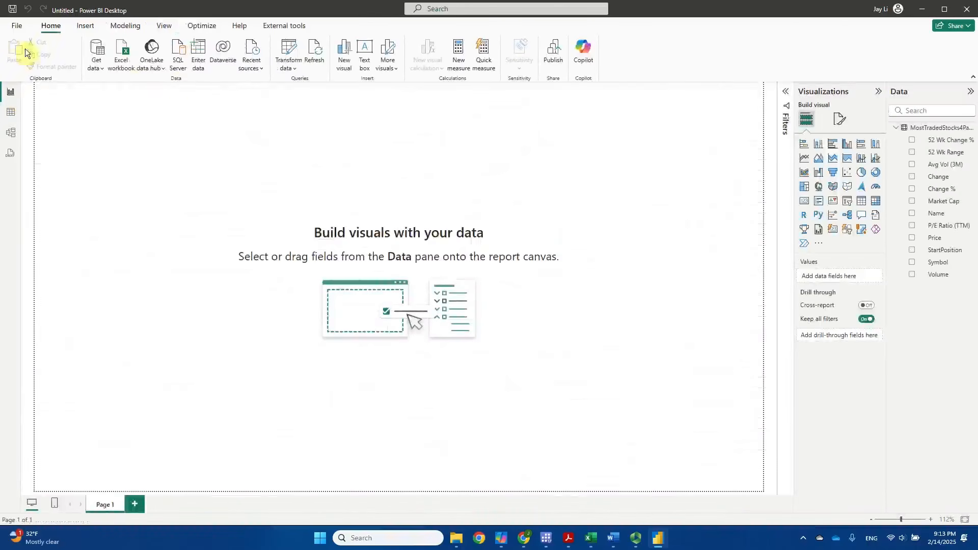